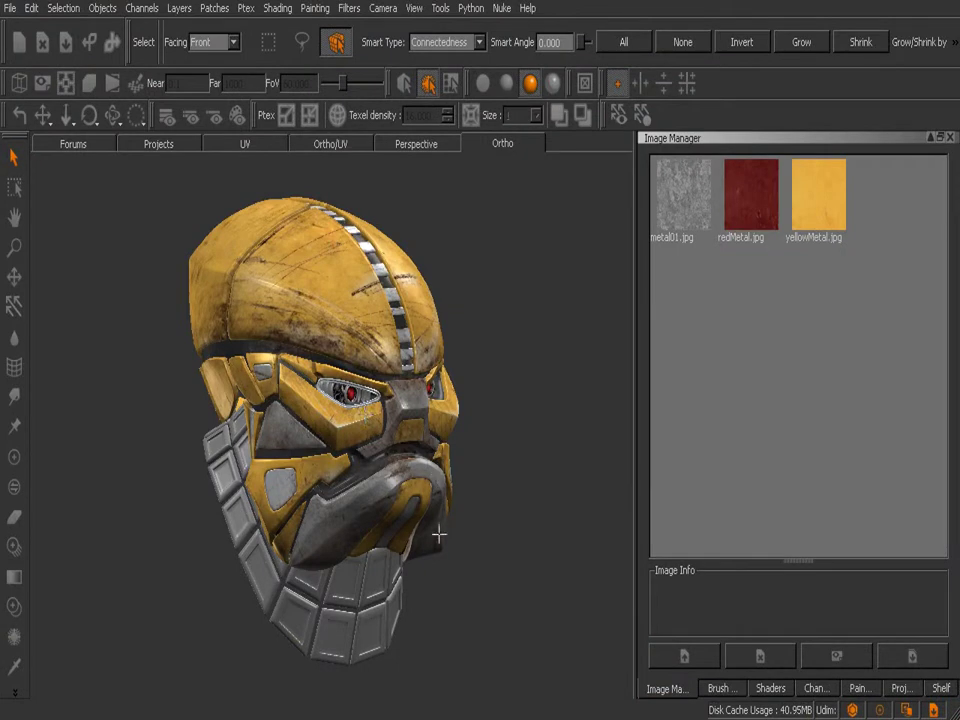
Step: Select the neck plate patch beneath the robot head and hide all unselected patches
middle_click_drag(463, 561, 410, 505)
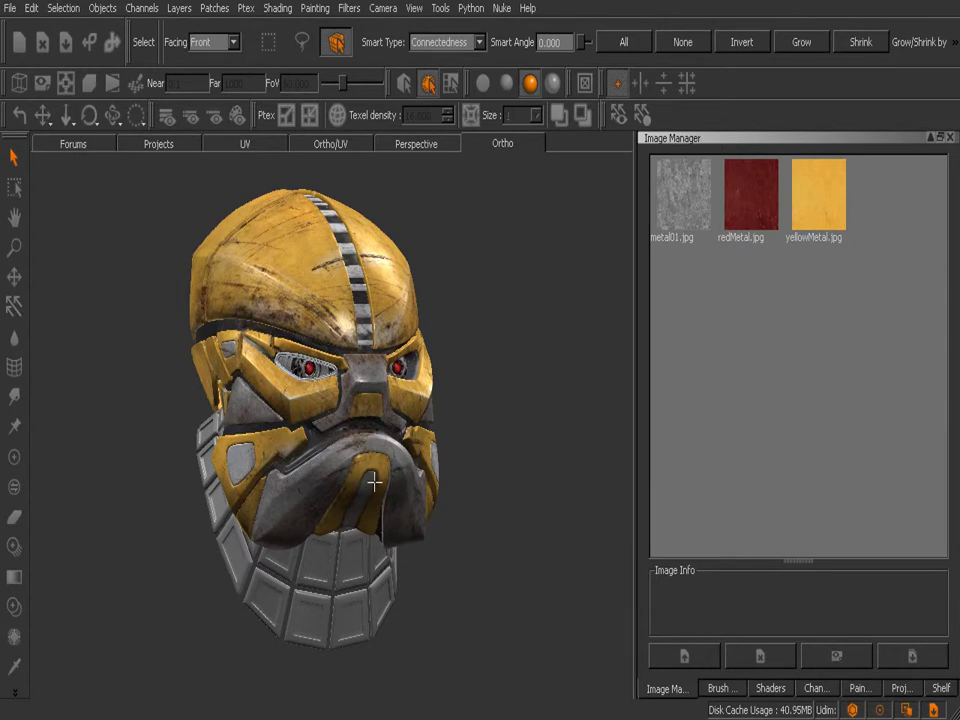
middle_click_drag(352, 397, 360, 417, "alt")
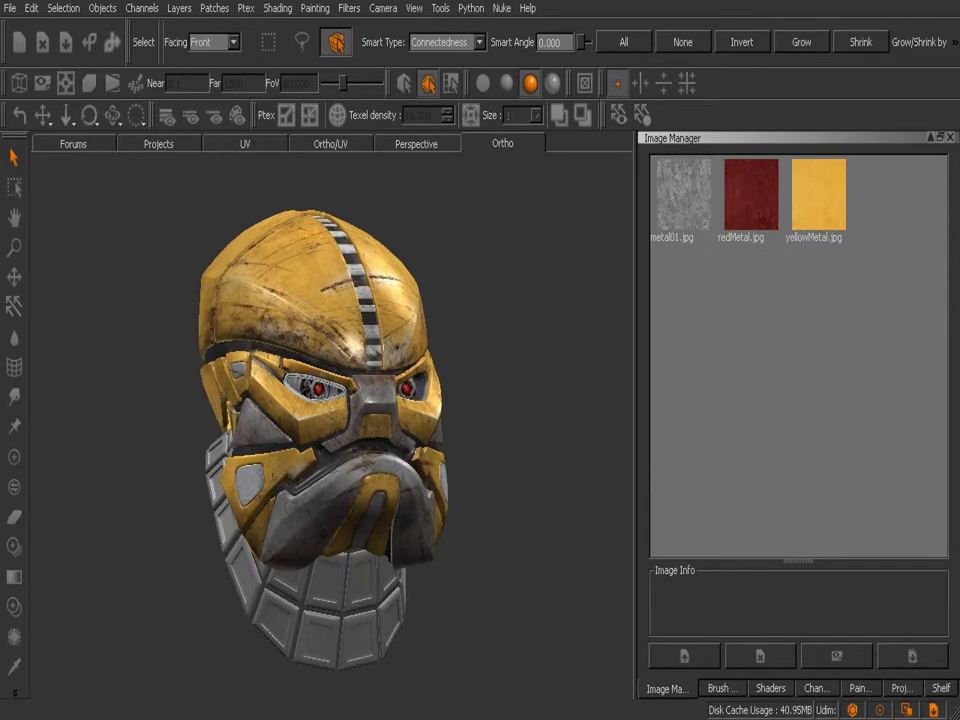
right_click_drag(360, 417, 398, 418, "alt")
middle_click_drag(373, 465, 430, 352, "alt")
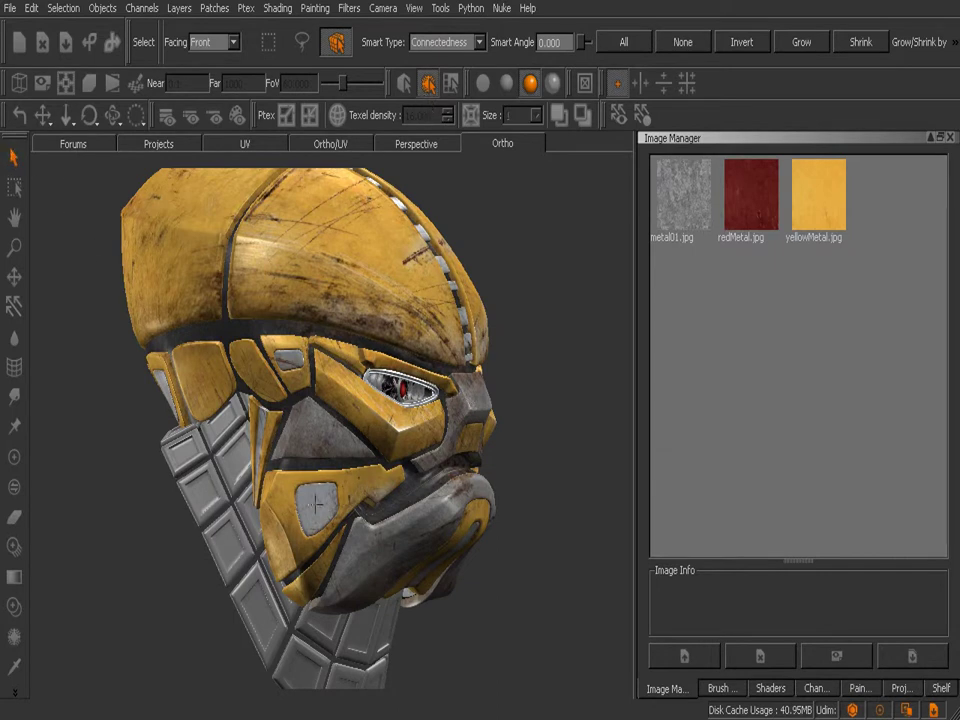
left_click(234, 475)
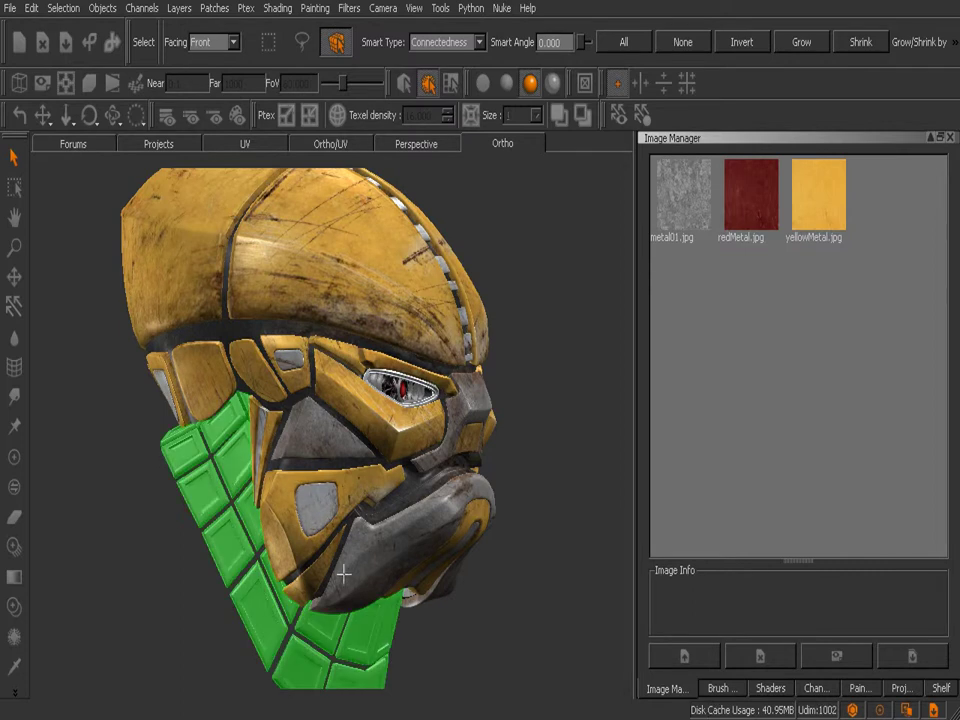
right_click(297, 300)
mouse_move(363, 395)
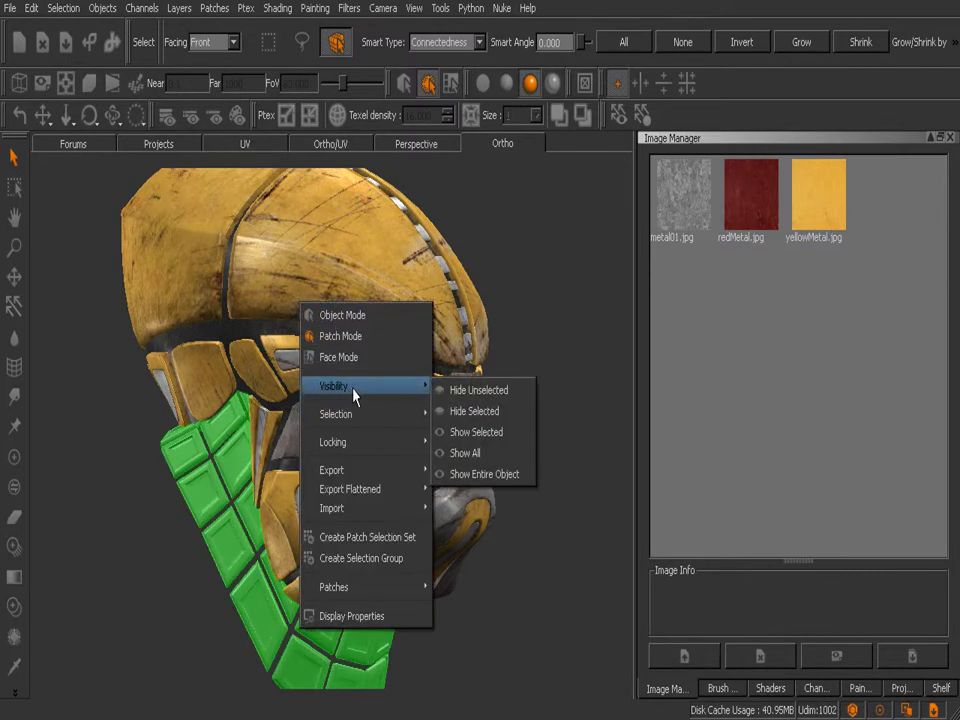
left_click(492, 397)
Step: Load metal01.jpg from the image library into the Paint Through tool over the neck plates
middle_click_drag(420, 568, 355, 490)
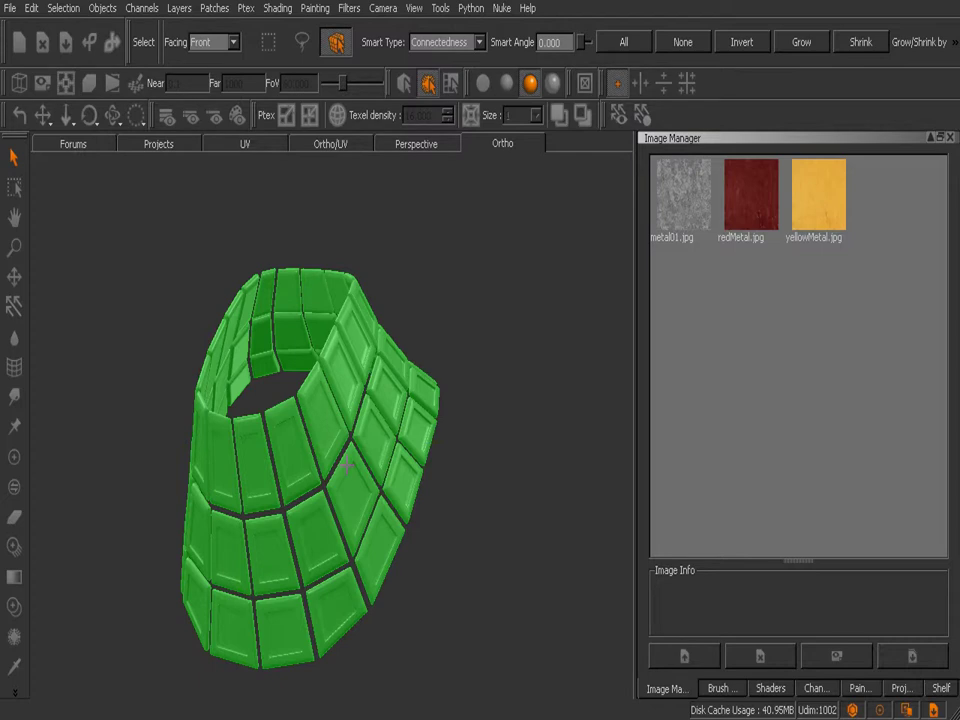
key("t")
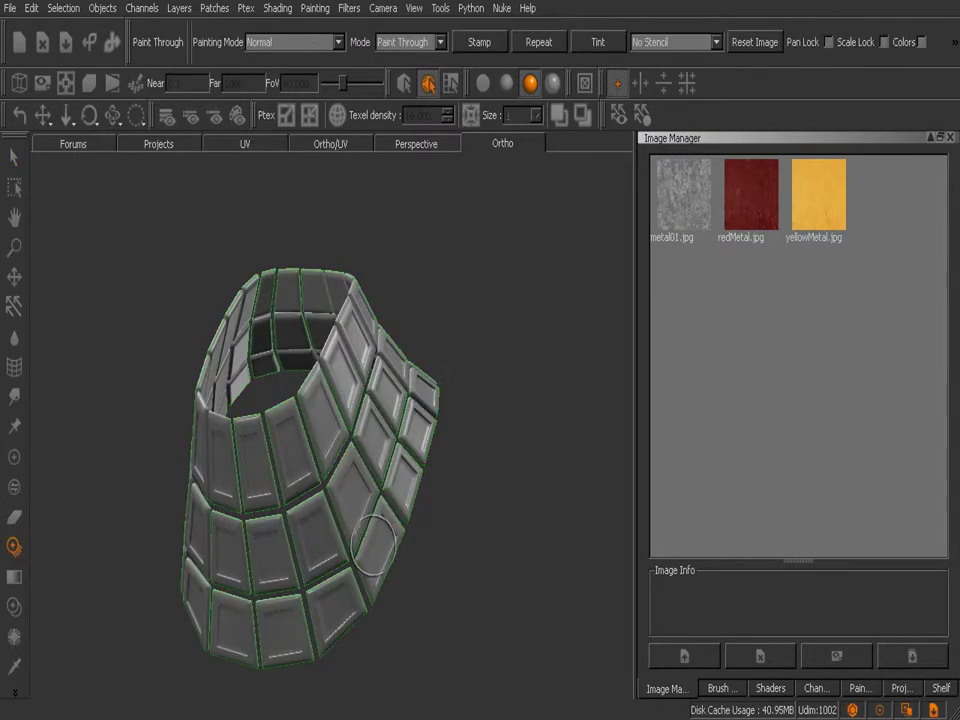
mouse_move(360, 471)
left_mouse_down("alt")
mouse_move(392, 519)
mouse_move(401, 496)
mouse_move(384, 491)
mouse_move(394, 504)
mouse_move(409, 461)
mouse_move(420, 509)
mouse_move(379, 501)
mouse_move(392, 501)
left_mouse_up("alt")
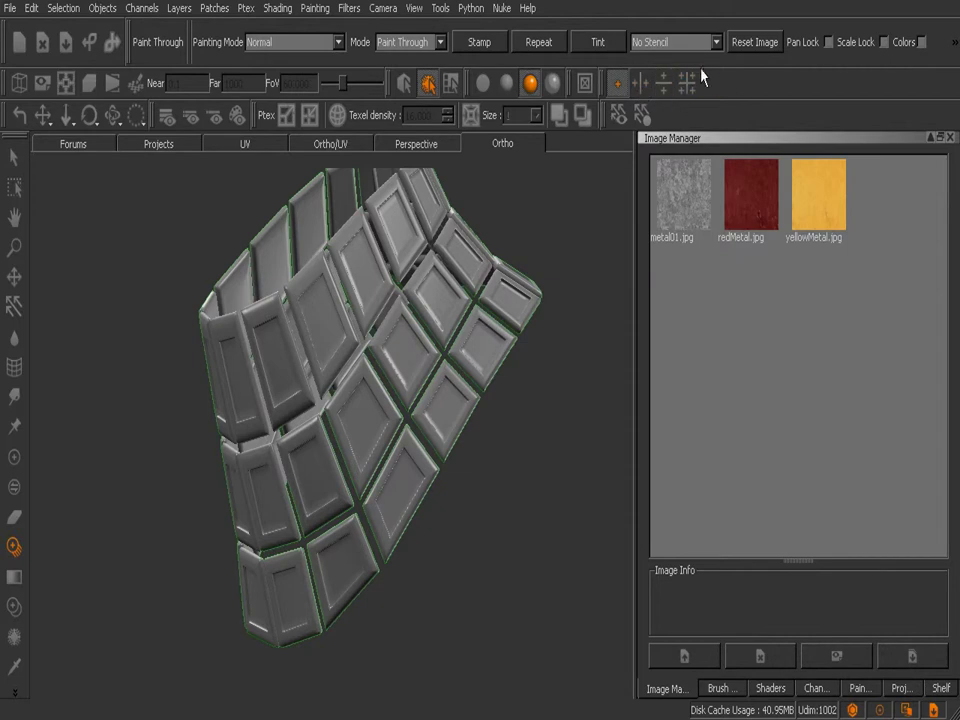
right_click(728, 86)
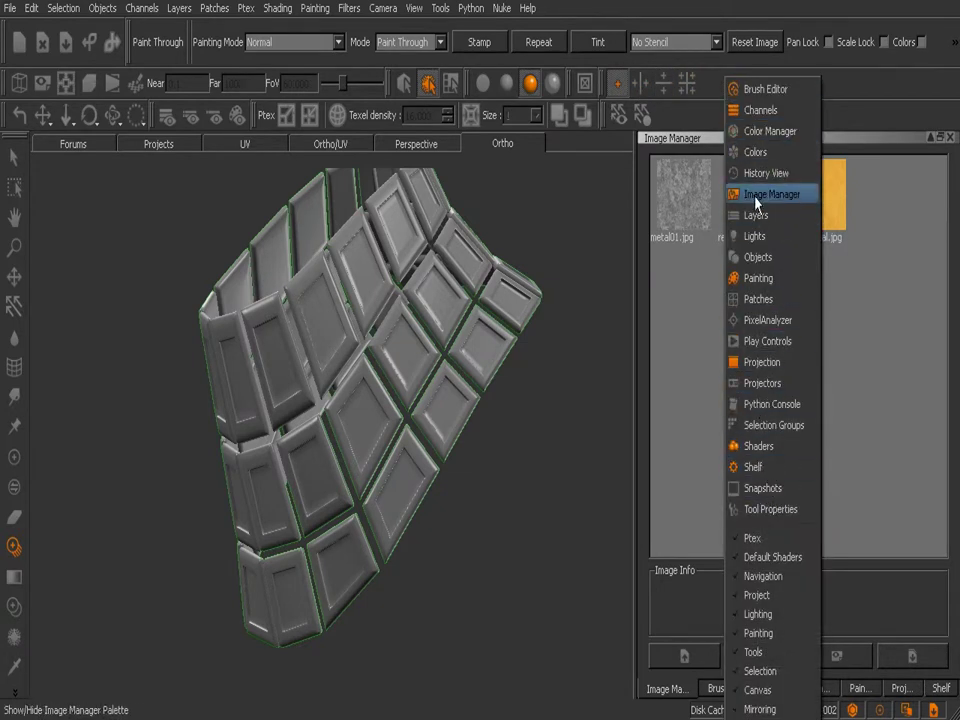
left_click(848, 117)
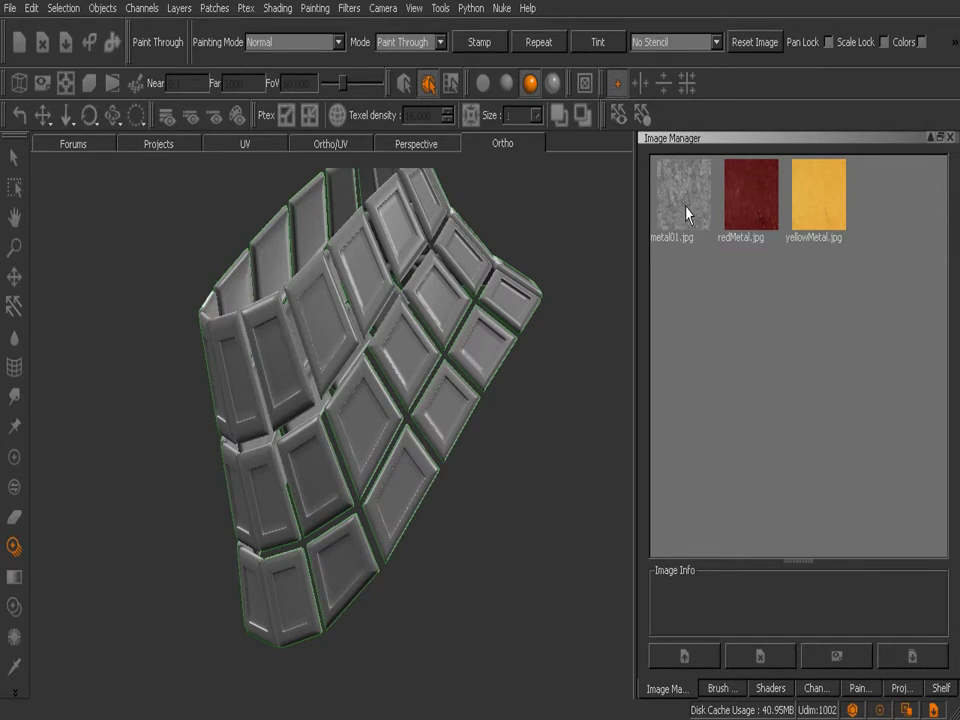
left_click_drag(693, 212, 330, 350)
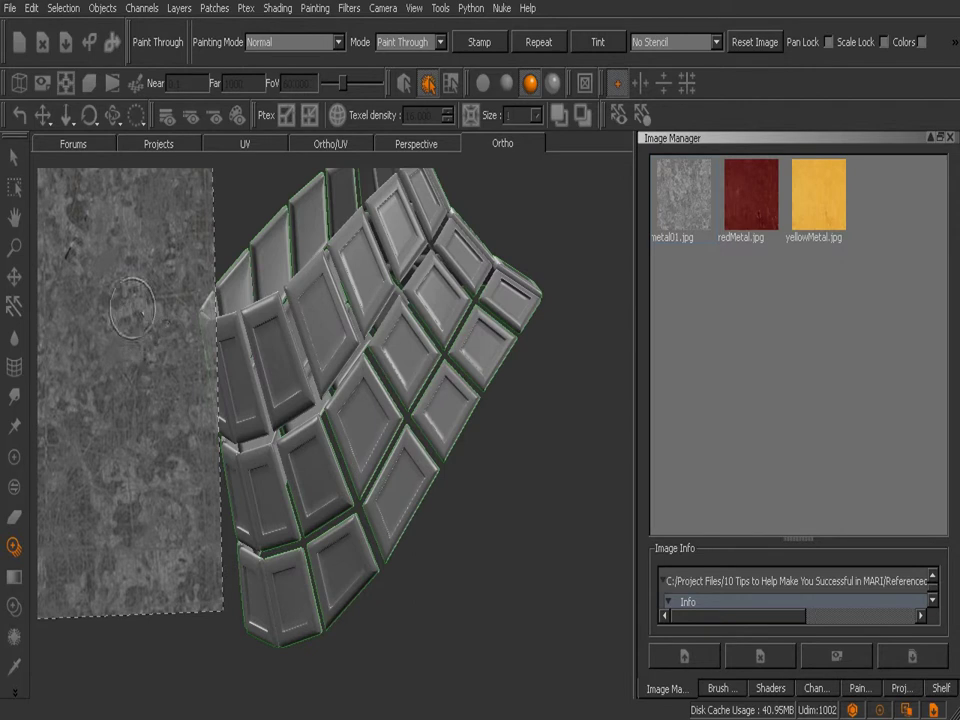
Step: Enable the HUD on the canvas through the display properties
right_click(448, 497)
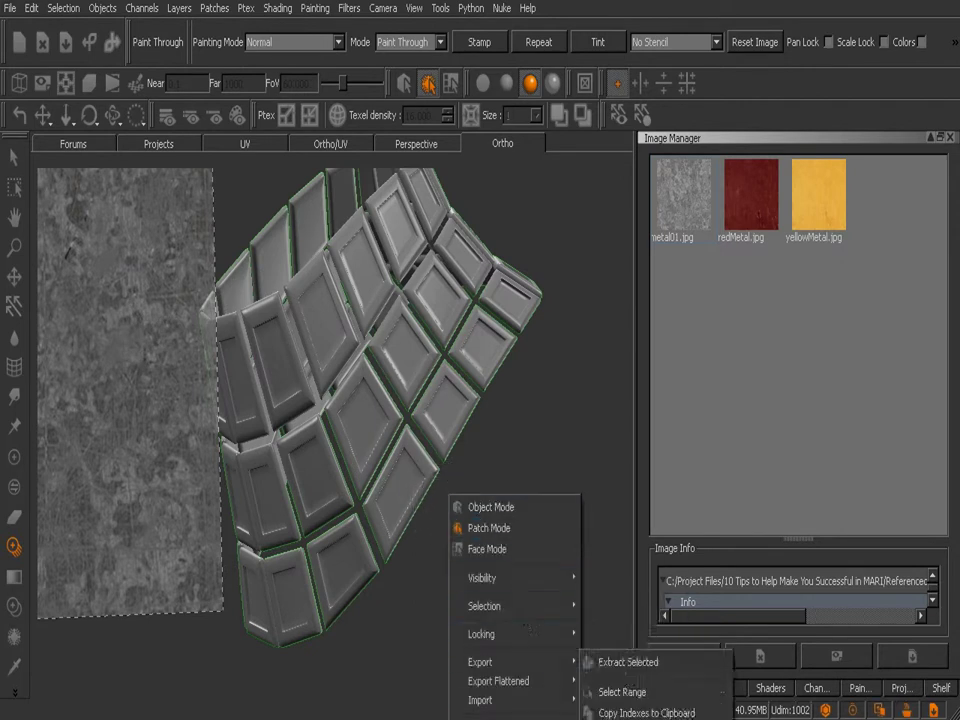
left_click(498, 716)
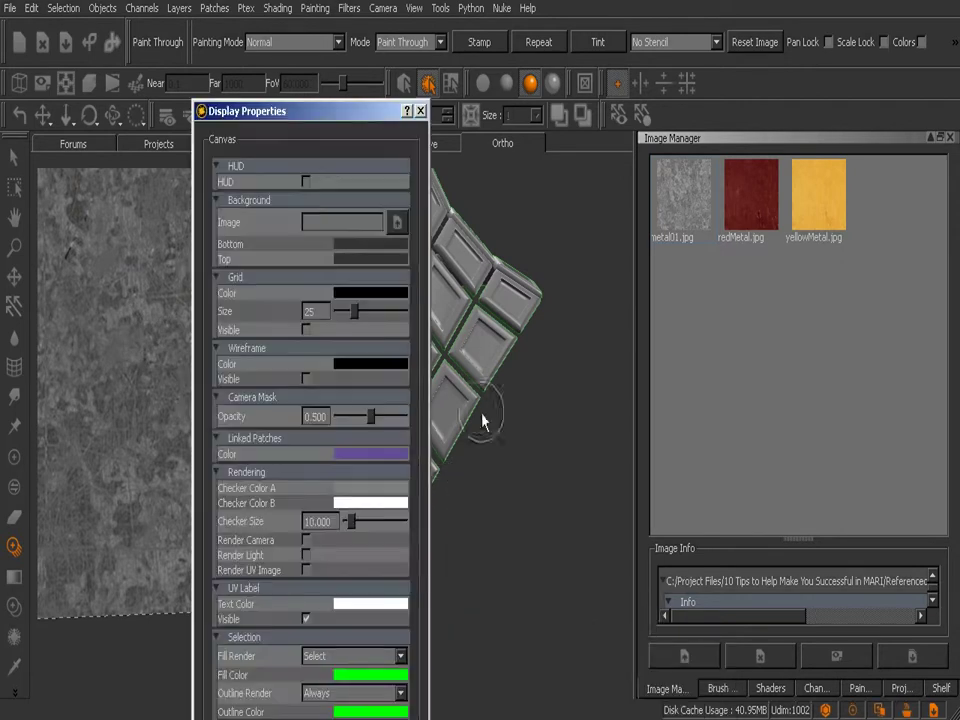
left_click(306, 182)
left_click(420, 111)
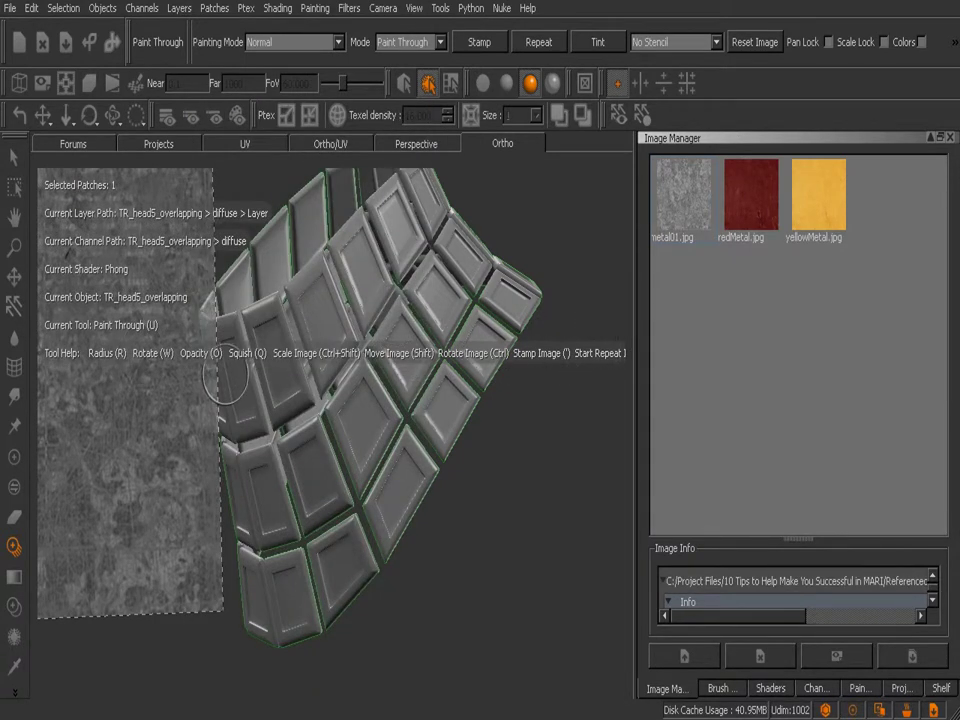
Step: Scale, rotate and position the metal01.jpg image so it lies over the neck plates
mouse_move(125, 430)
left_mouse_down("ctrl+shift")
mouse_move(163, 452)
mouse_move(341, 508)
mouse_move(286, 484)
mouse_move(396, 497)
mouse_move(459, 476)
mouse_move(439, 527)
mouse_move(455, 441)
mouse_move(366, 452)
mouse_move(407, 527)
mouse_move(422, 491)
mouse_move(413, 535)
left_mouse_up("ctrl+shift")
mouse_move(410, 475)
left_mouse_down("ctrl")
mouse_move(360, 484)
mouse_move(371, 494)
left_mouse_up("ctrl")
mouse_move(421, 541)
left_mouse_down("ctrl")
mouse_move(446, 476)
mouse_move(426, 510)
mouse_move(405, 517)
left_mouse_up("ctrl")
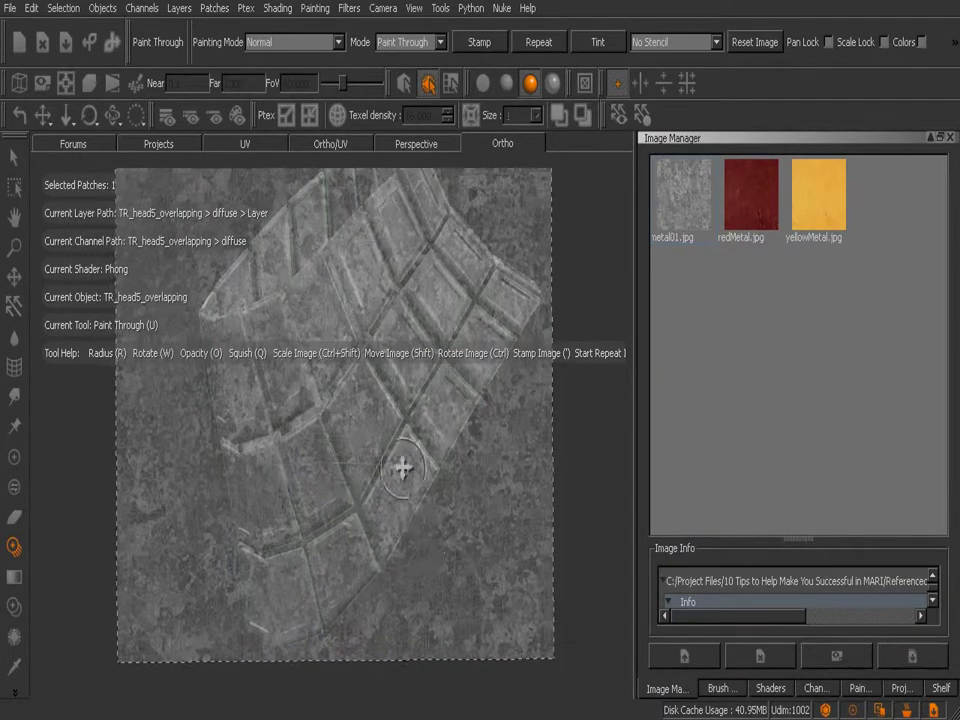
left_click_drag(397, 469, 405, 504, "shift")
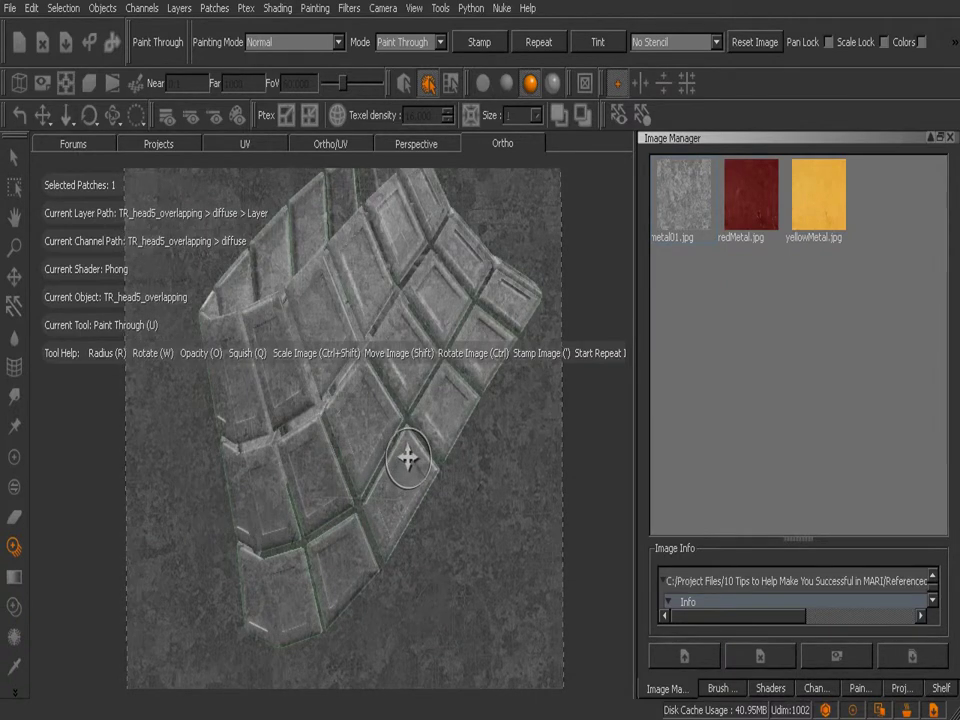
left_click_drag(405, 460, 406, 462, "shift")
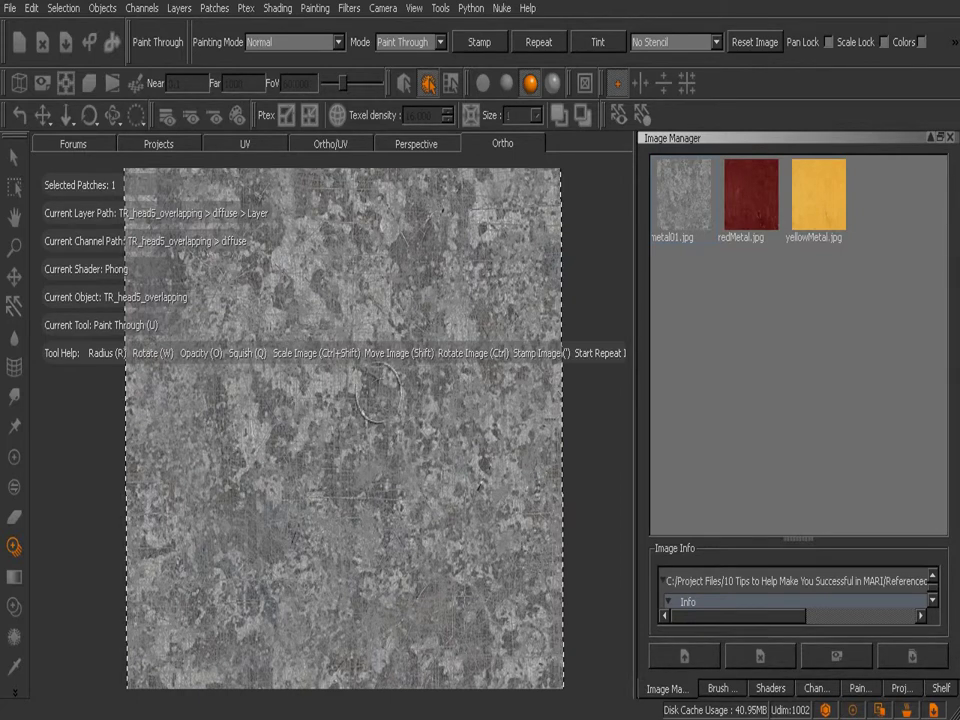
left_click_drag(391, 427, 359, 426, "ctrl+shift")
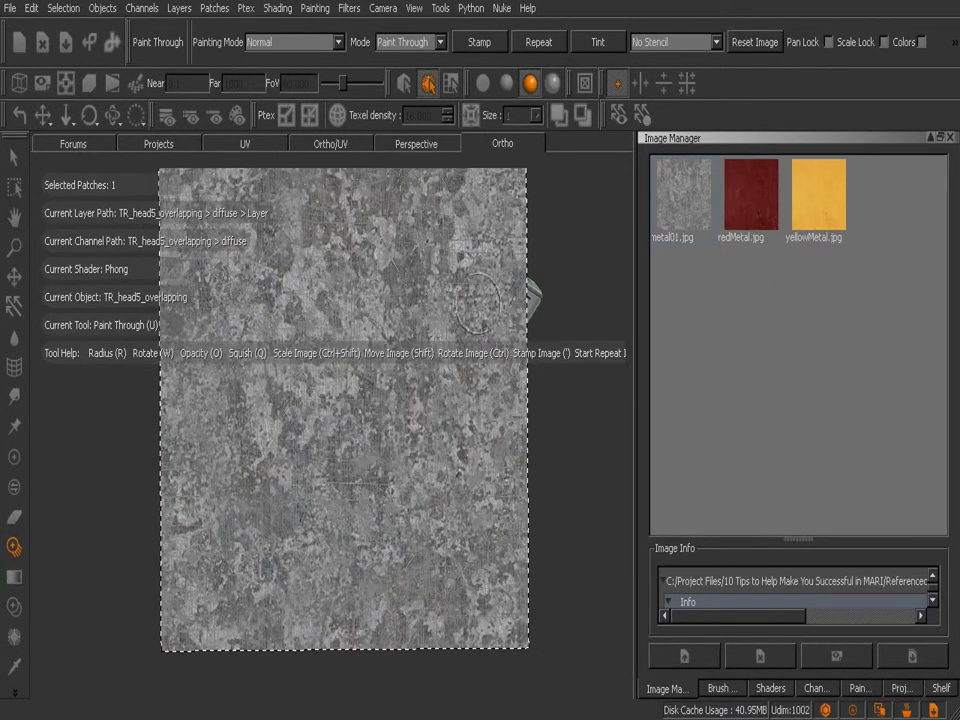
Step: Turn on Repeat for the paint-through image and paint metal texture onto a plate in the middle of the neck
left_click(538, 45)
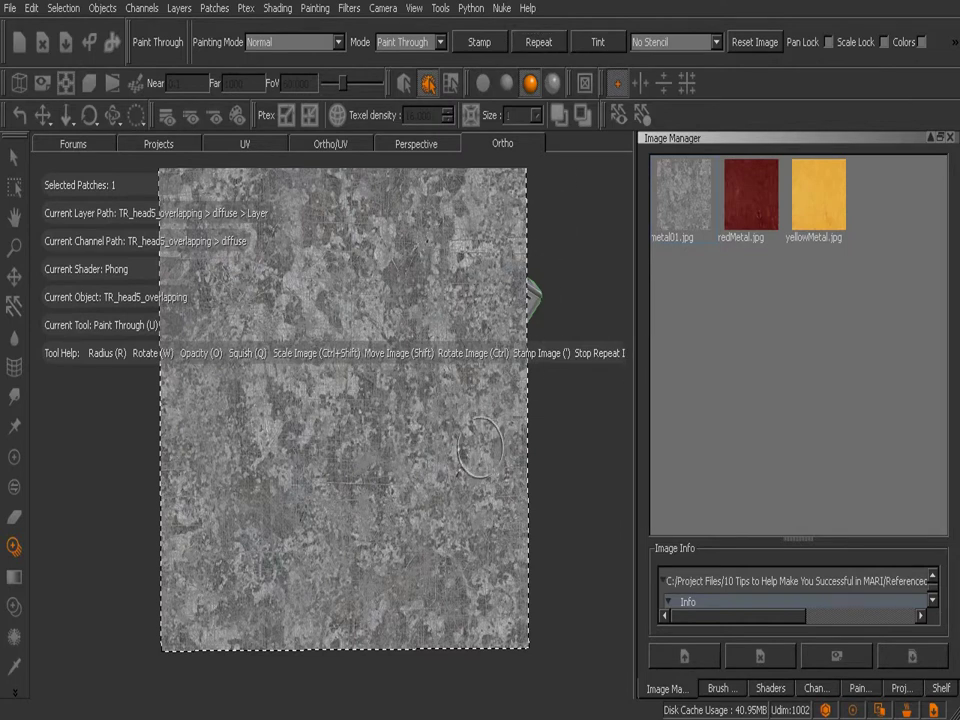
mouse_move(450, 460)
left_mouse_down("shift")
mouse_move(424, 531)
mouse_move(475, 545)
mouse_move(476, 517)
left_mouse_up("shift")
left_click_drag(372, 339, 380, 345)
right_click_drag(378, 338, 377, 390, "alt")
middle_click_drag(377, 392, 396, 412, "alt")
left_click_drag(429, 488, 459, 484, "alt")
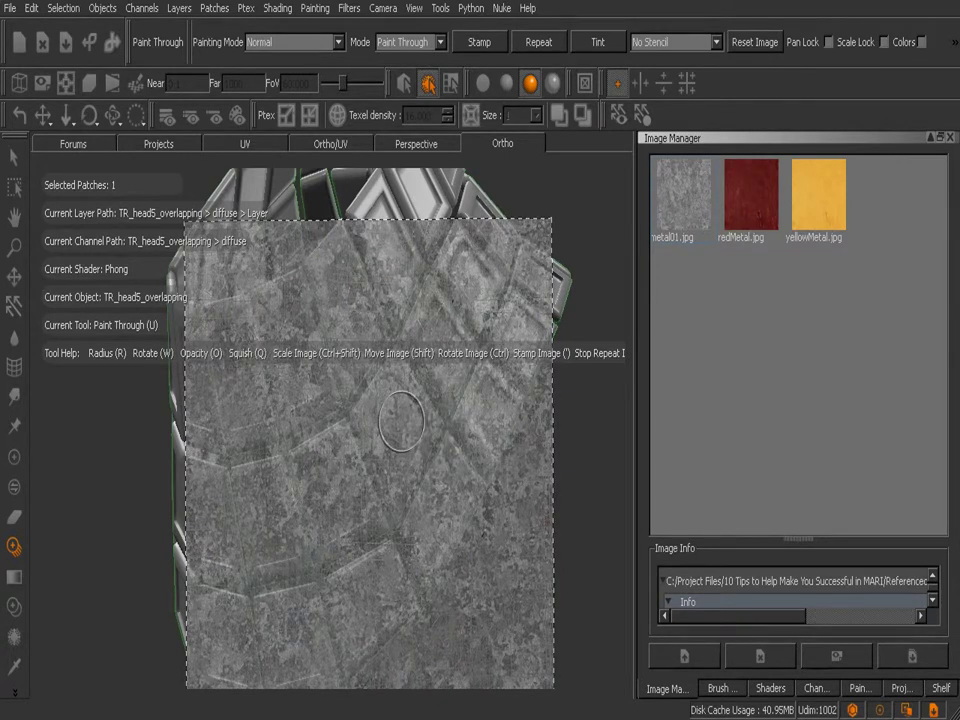
left_click_drag(398, 419, 397, 420)
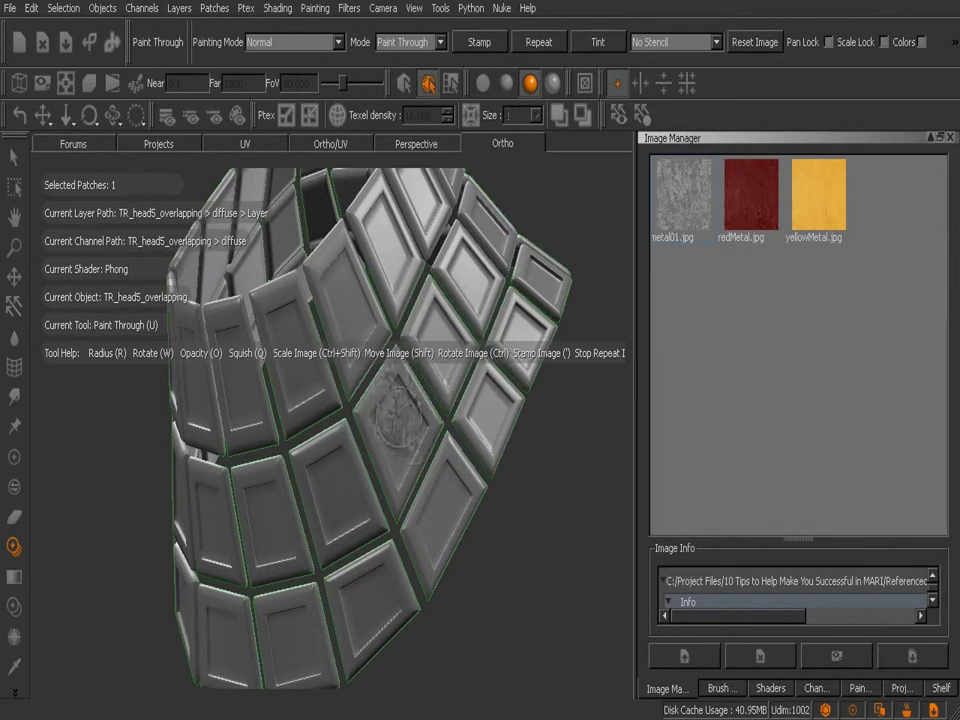
left_click_drag(405, 457, 400, 449)
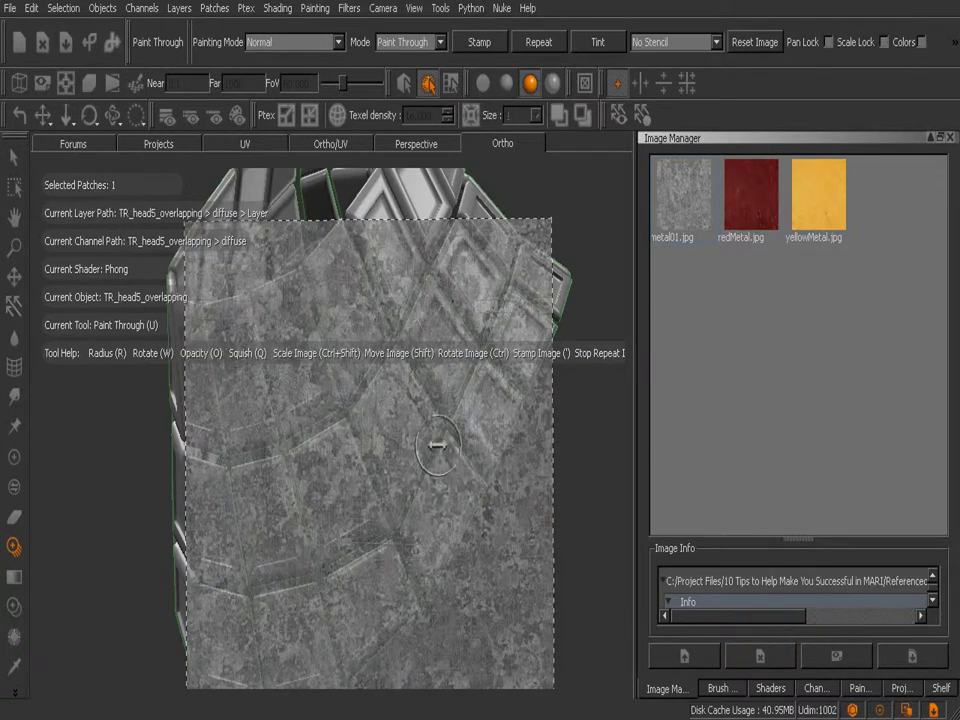
Step: Scale down the repeating metal image for finer texture detail on the neck plates
left_click_drag(436, 446, 347, 461, "ctrl+shift")
right_click_drag(390, 466, 462, 456, "alt")
mouse_move(418, 446)
left_mouse_down("ctrl+shift")
mouse_move(390, 448)
mouse_move(385, 382)
left_mouse_up("ctrl+shift")
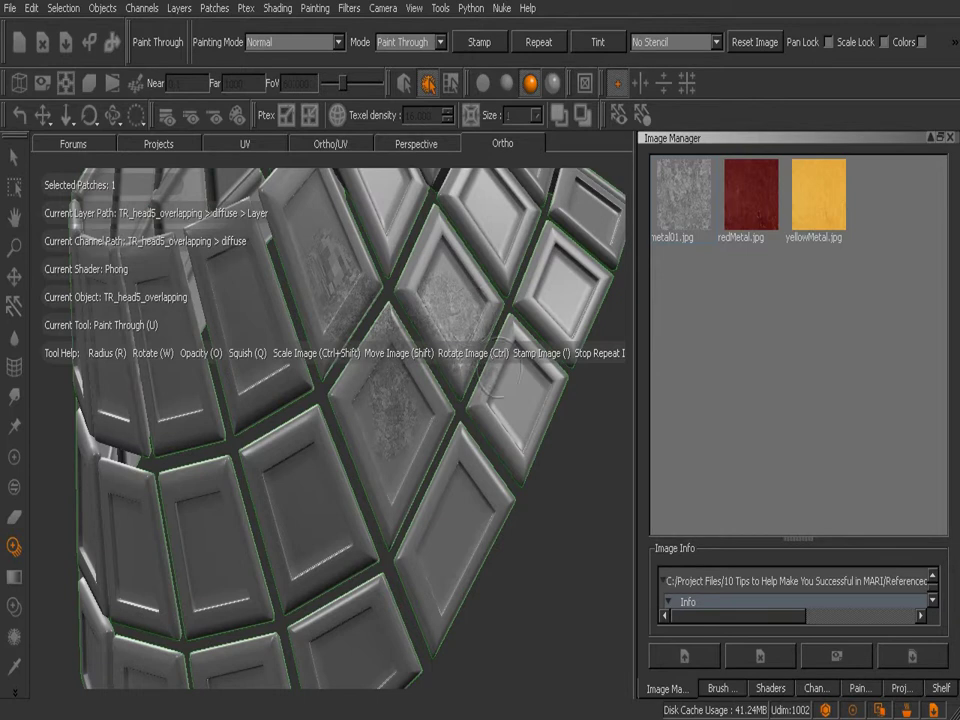
Step: Paint the repeating metal texture across the neck plates and bake the paint onto the model
mouse_move(486, 360)
left_mouse_down()
mouse_move(485, 418)
mouse_move(519, 396)
left_mouse_up()
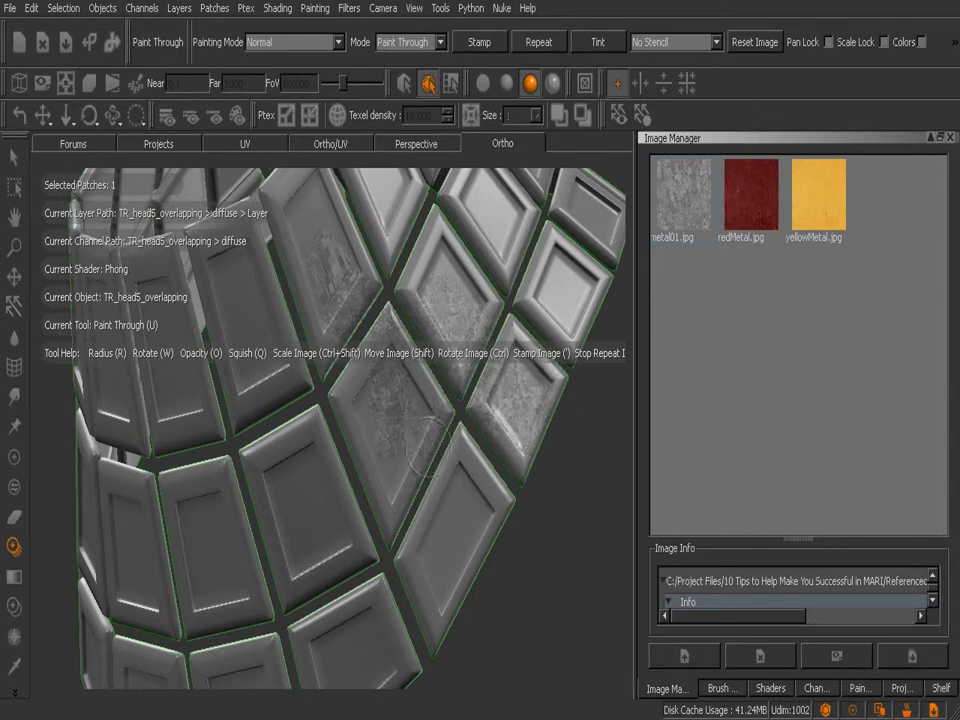
left_click_drag(390, 412, 372, 372)
mouse_move(351, 414)
left_mouse_down()
mouse_move(371, 470)
mouse_move(396, 483)
mouse_move(387, 502)
mouse_move(410, 517)
mouse_move(456, 464)
mouse_move(484, 472)
mouse_move(508, 525)
mouse_move(467, 521)
left_mouse_up()
mouse_move(453, 594)
left_mouse_down()
mouse_move(402, 600)
mouse_move(349, 535)
mouse_move(320, 448)
mouse_move(318, 488)
mouse_move(283, 456)
mouse_move(249, 462)
left_mouse_up()
mouse_move(283, 508)
left_mouse_down()
mouse_move(279, 522)
mouse_move(330, 521)
mouse_move(297, 590)
mouse_move(357, 536)
mouse_move(306, 437)
mouse_move(264, 464)
mouse_move(310, 535)
left_mouse_up()
mouse_move(358, 438)
left_mouse_down("shift")
mouse_move(283, 358)
mouse_move(282, 332)
left_mouse_up("shift")
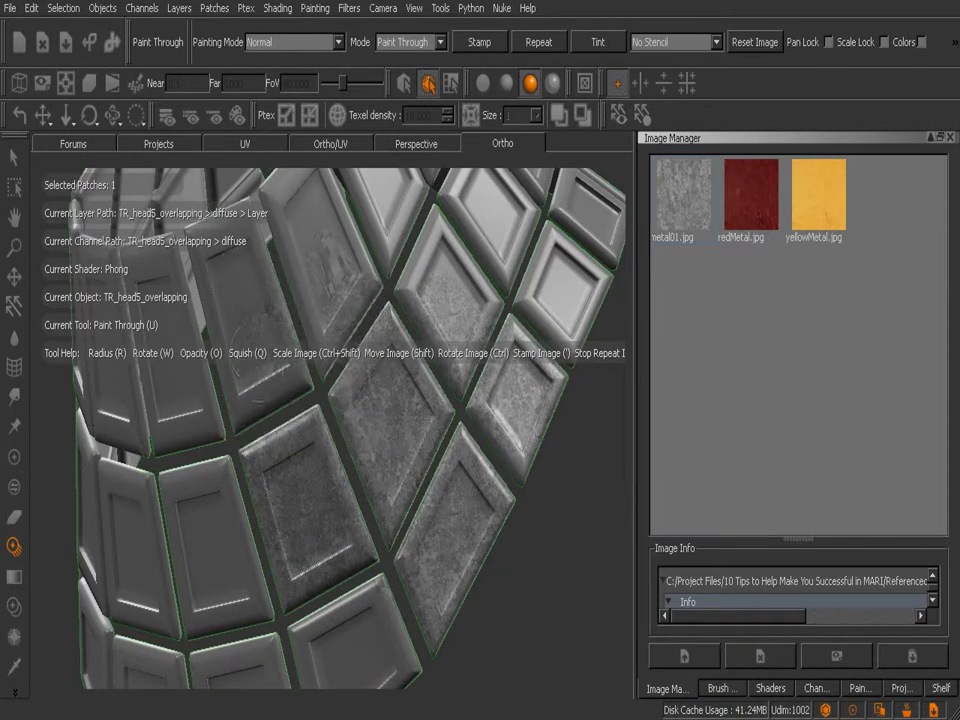
mouse_move(250, 382)
left_mouse_down()
mouse_move(266, 506)
mouse_move(230, 558)
left_mouse_up()
mouse_move(214, 514)
left_mouse_down()
mouse_move(200, 532)
mouse_move(204, 470)
left_mouse_up()
mouse_move(168, 505)
left_mouse_down()
mouse_move(209, 527)
mouse_move(230, 560)
mouse_move(214, 603)
mouse_move(190, 618)
mouse_move(400, 489)
mouse_move(489, 349)
left_mouse_up()
mouse_move(413, 283)
left_mouse_down()
mouse_move(462, 262)
mouse_move(475, 300)
mouse_move(470, 340)
left_mouse_up()
key("b")
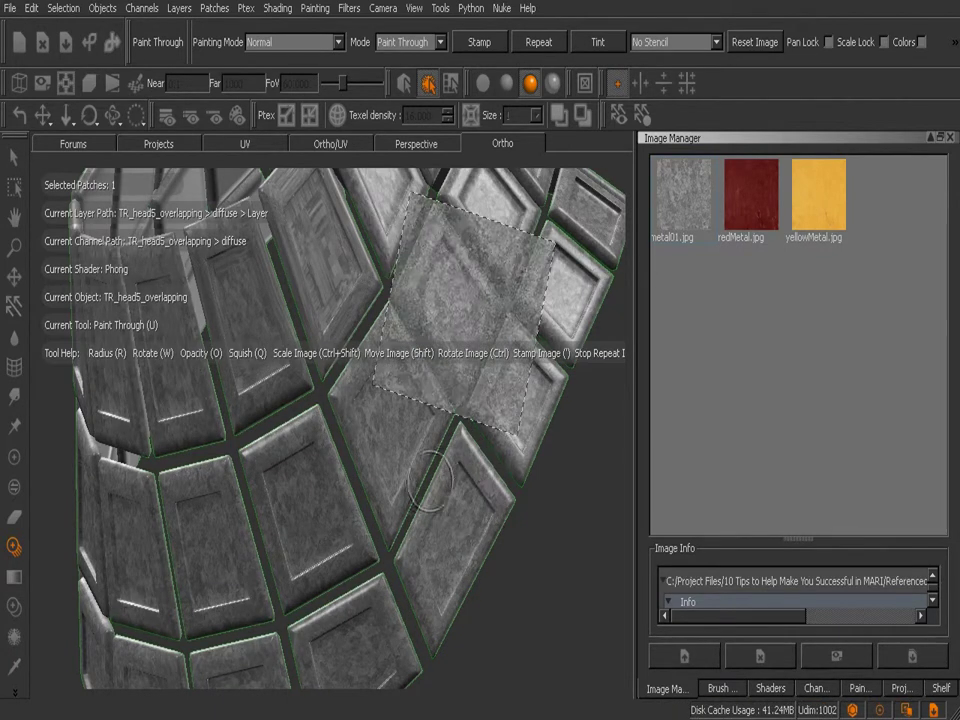
Step: Switch to the UV view and dock the diffuse channel's layer stack beside the canvas
left_click(232, 146)
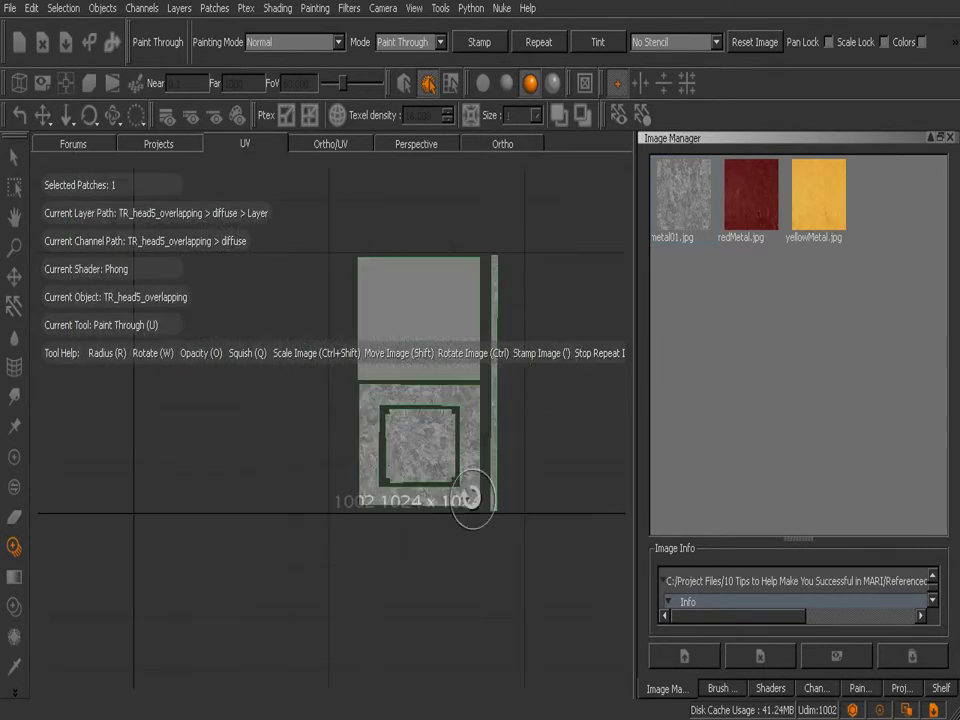
right_click_drag(472, 495, 442, 491, "alt")
left_click_drag(471, 495, 471, 495, "ctrl")
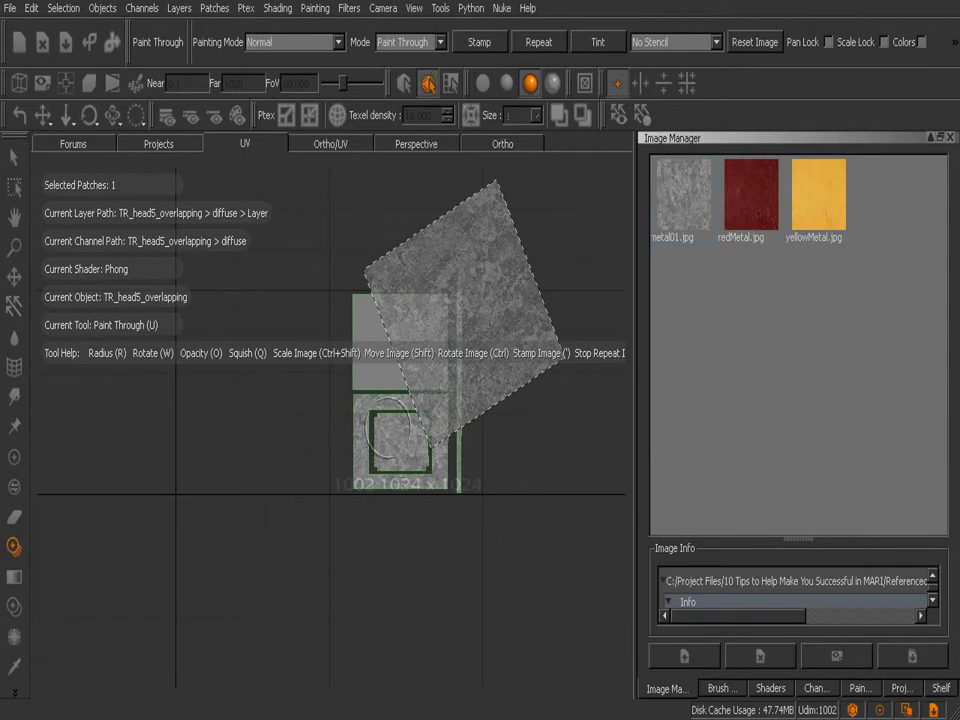
left_click(815, 689)
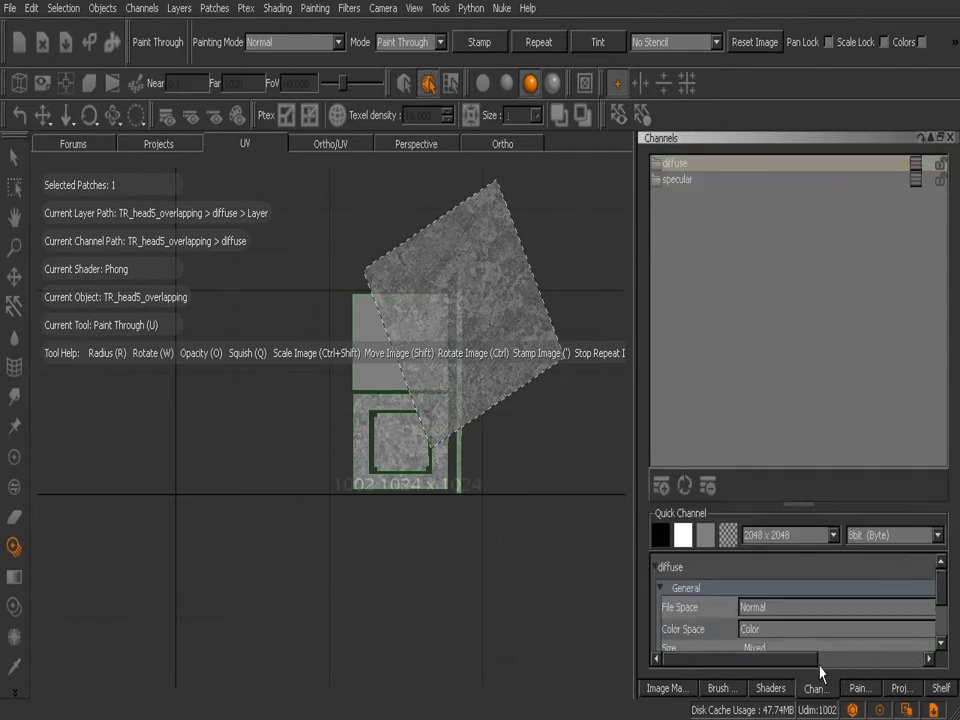
left_click(916, 172)
left_click_drag(815, 180, 68, 268)
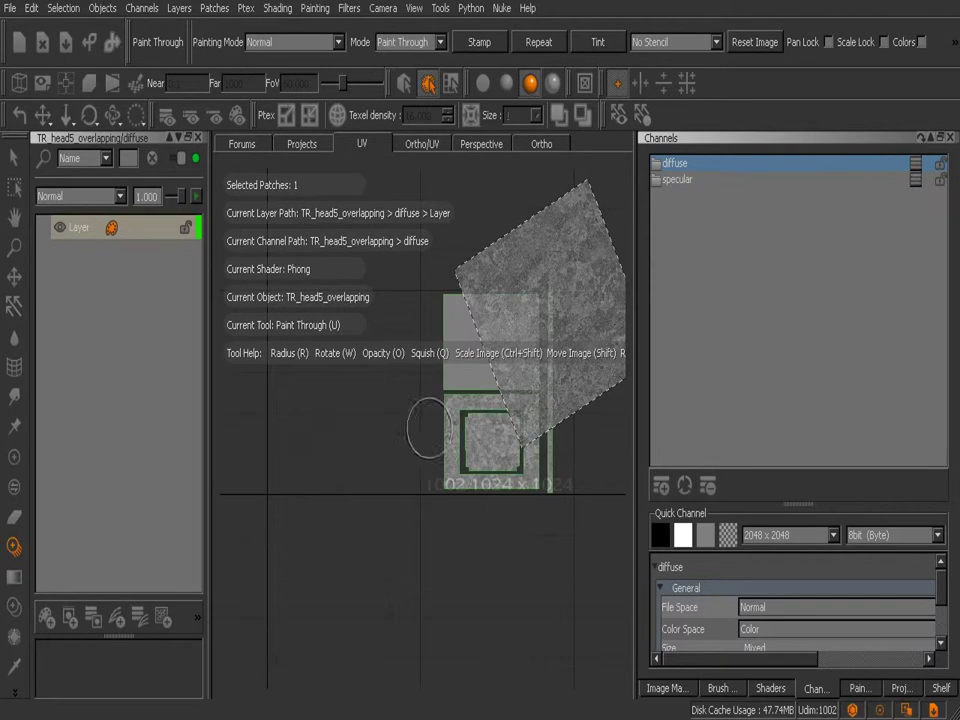
Step: Paint over the metal texture on the neck plates' UVs with a sampled flat gray, using the Paint tool at radius 44
key("w")
right_click_drag(451, 423, 484, 428, "alt")
middle_click_drag(484, 428, 405, 480, "alt")
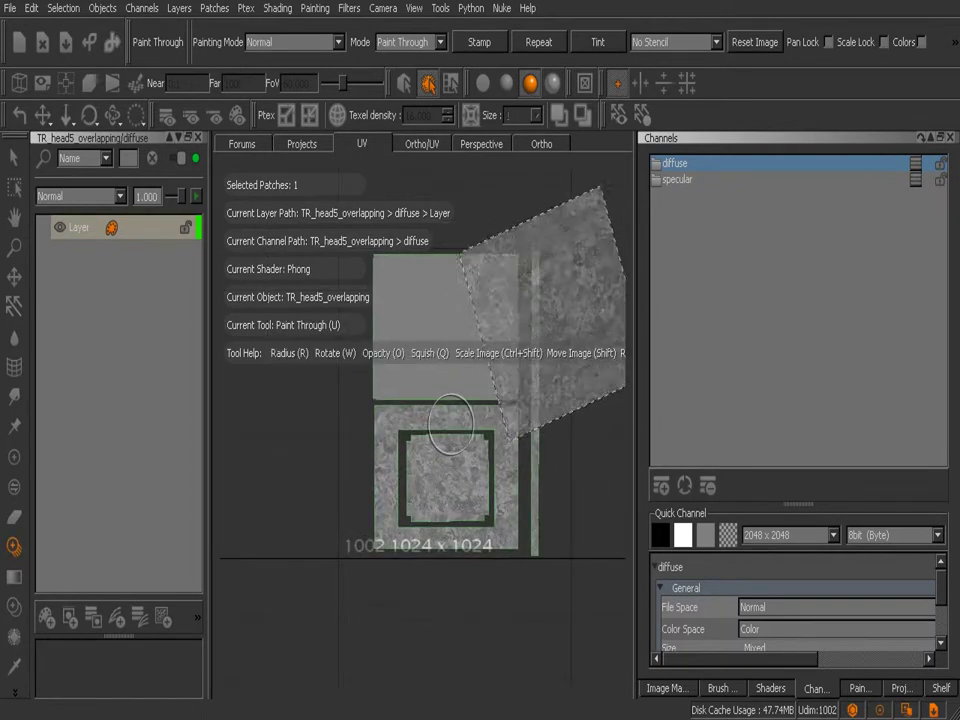
key("p")
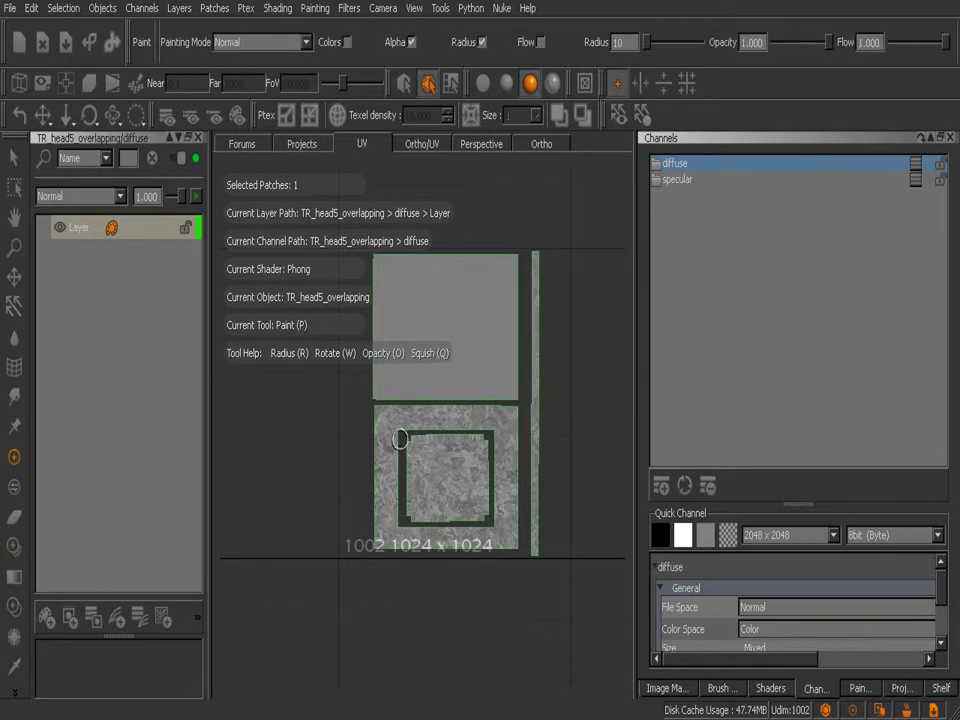
right_click_drag(395, 442, 400, 443, "alt")
key("r")
mouse_move(397, 444)
left_mouse_down()
mouse_move(398, 454)
mouse_move(412, 440)
left_mouse_up()
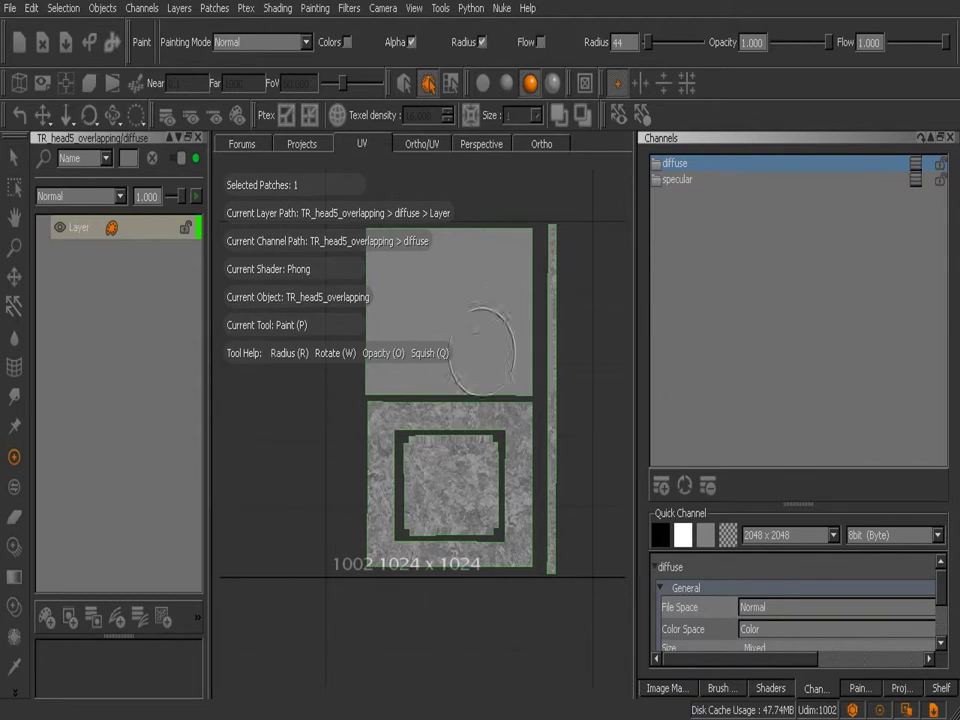
key("c")
key("p")
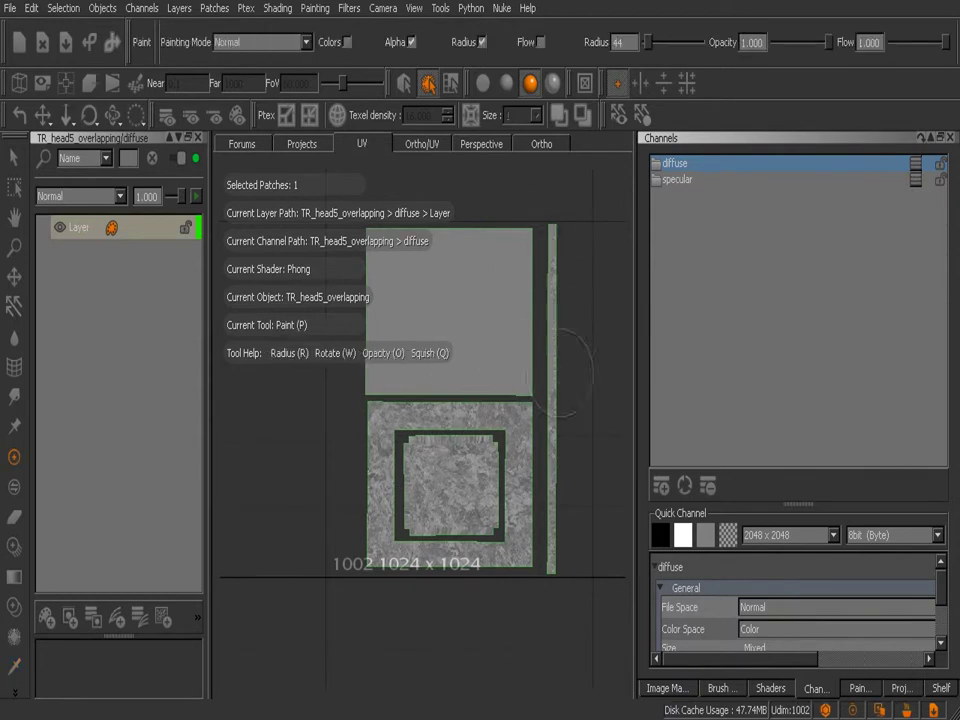
mouse_move(550, 439)
left_mouse_down()
mouse_move(550, 500)
mouse_move(503, 518)
mouse_move(497, 462)
mouse_move(517, 497)
mouse_move(430, 470)
mouse_move(357, 486)
left_mouse_up()
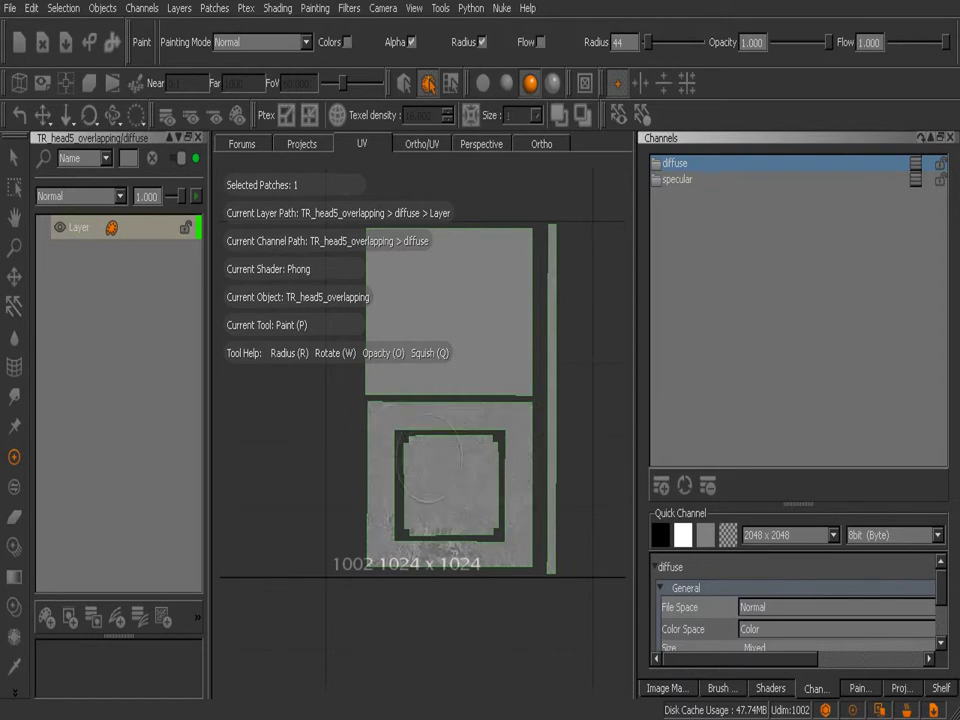
mouse_move(374, 560)
left_mouse_down()
mouse_move(464, 476)
mouse_move(521, 508)
mouse_move(540, 376)
left_mouse_up()
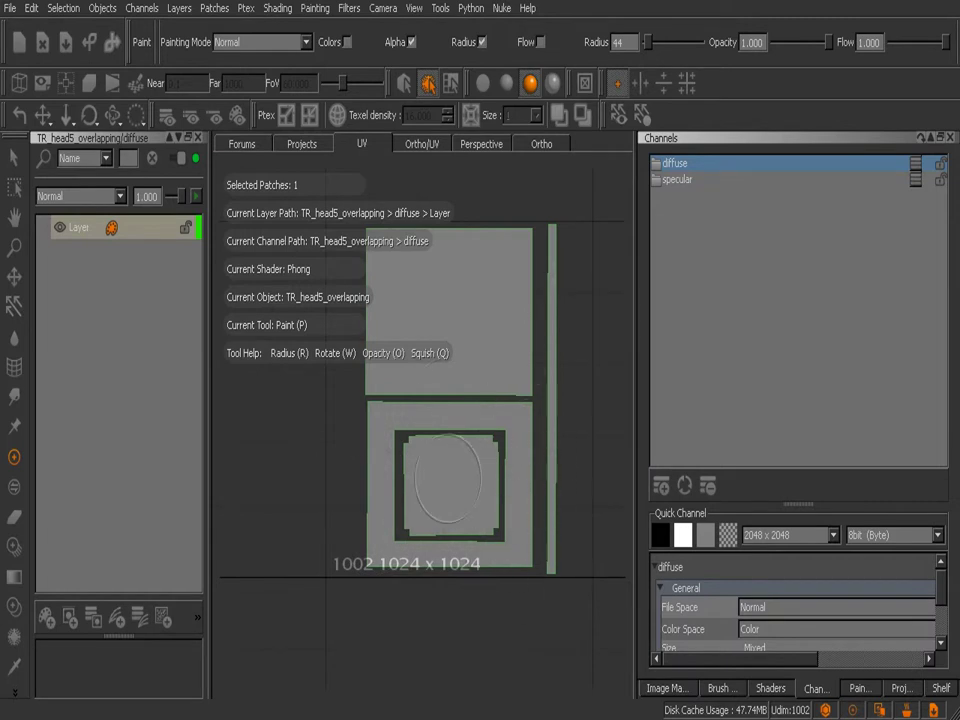
Step: Switch to the Ortho view of the neck and float the diffuse layer stack palette over the canvas
left_click(535, 146)
middle_click_drag(489, 482, 459, 532)
left_click_drag(474, 494, 504, 508, "alt")
middle_click_drag(406, 501, 465, 505, "alt")
mouse_move(494, 520)
left_mouse_down("alt")
mouse_move(373, 501)
mouse_move(444, 504)
mouse_move(453, 515)
mouse_move(441, 525)
mouse_move(400, 510)
left_mouse_up("alt")
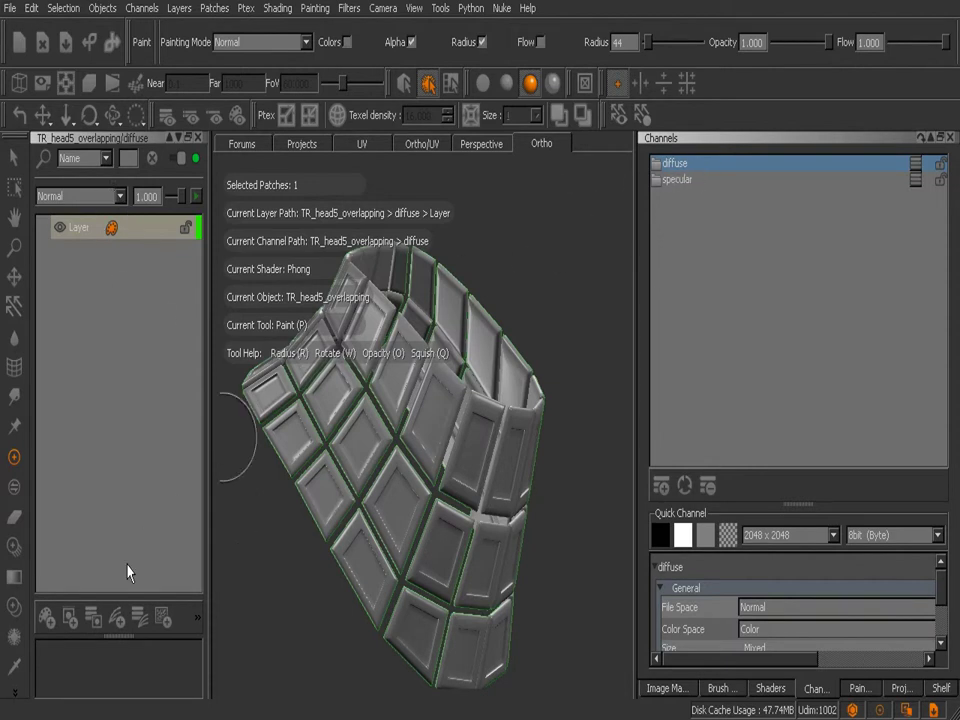
left_click(164, 621)
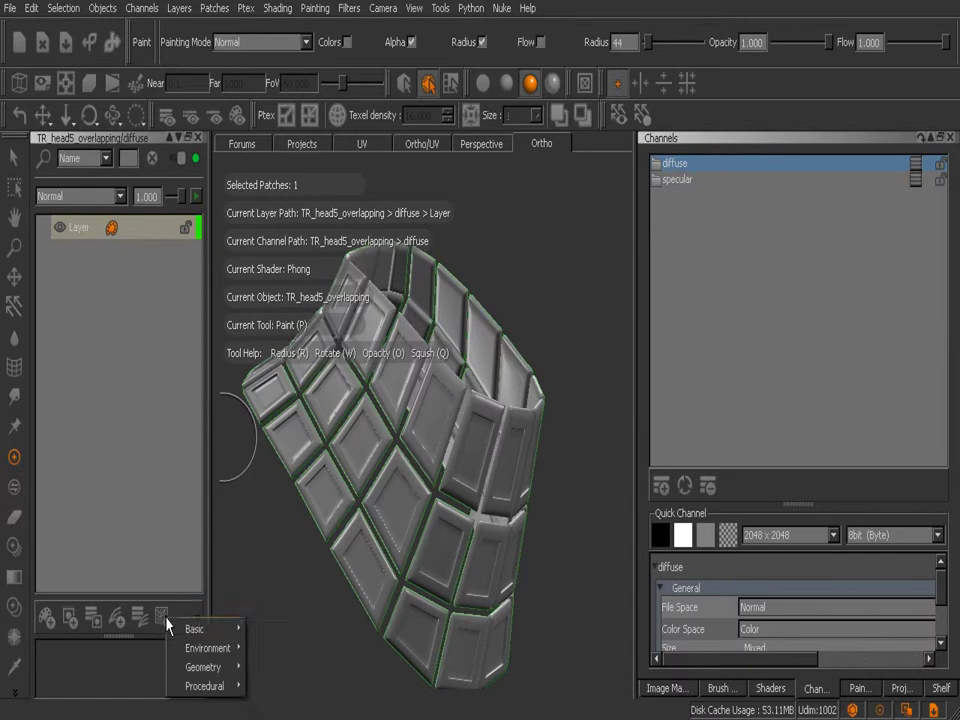
left_click(183, 137)
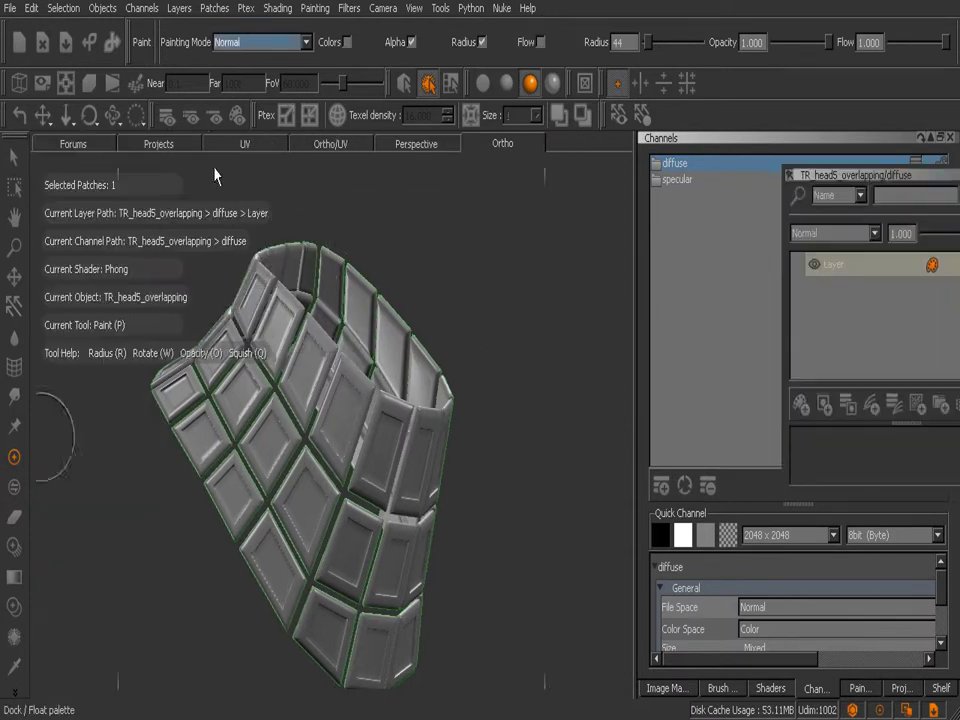
left_click_drag(873, 183, 426, 175)
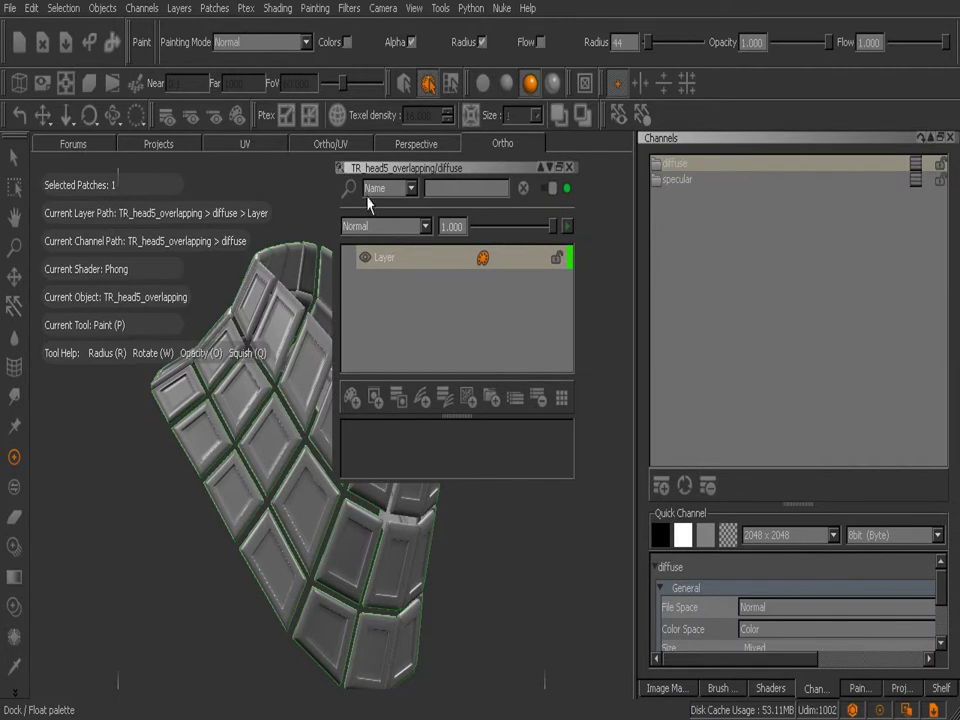
Step: Add a Tiled pattern procedural layer to the diffuse channel and enlarge the palette to expose its settings
left_click(468, 399)
mouse_move(510, 469)
mouse_move(560, 474)
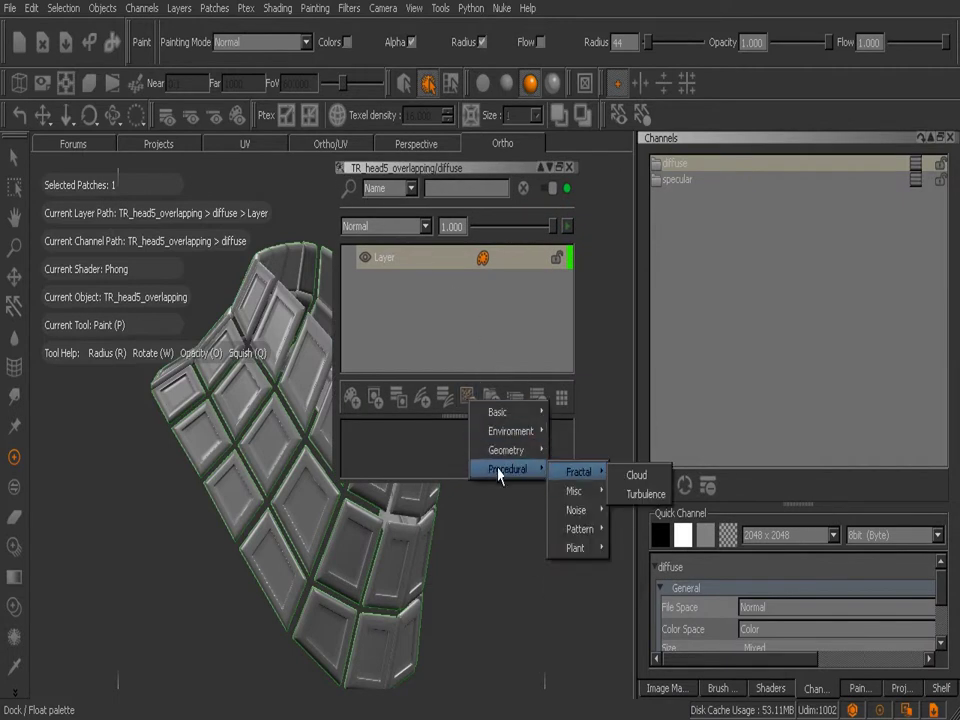
mouse_move(590, 529)
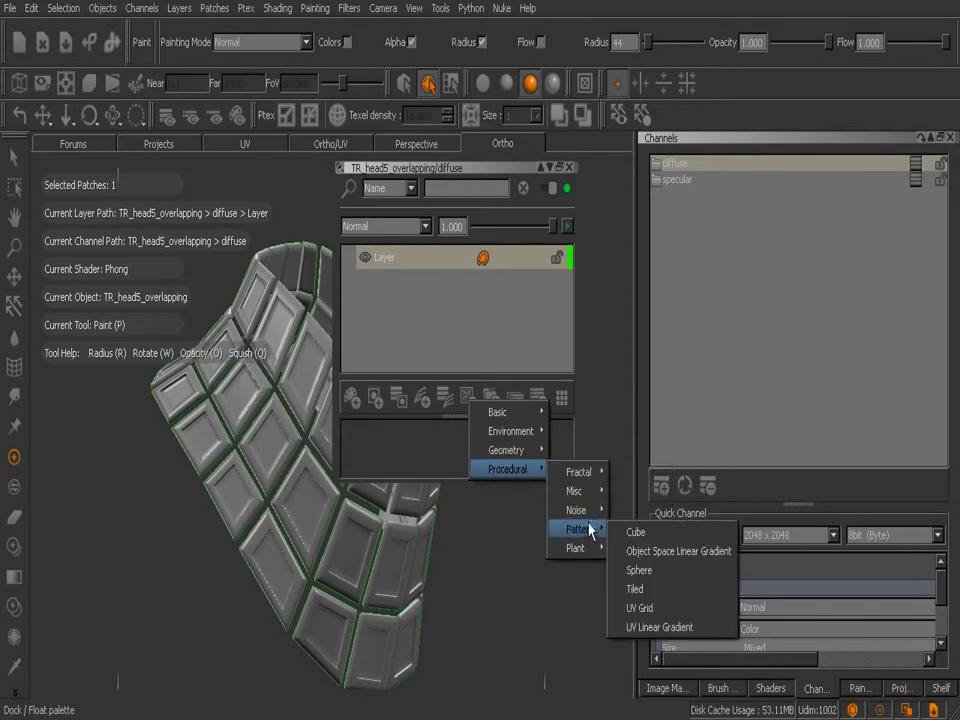
left_click(647, 590)
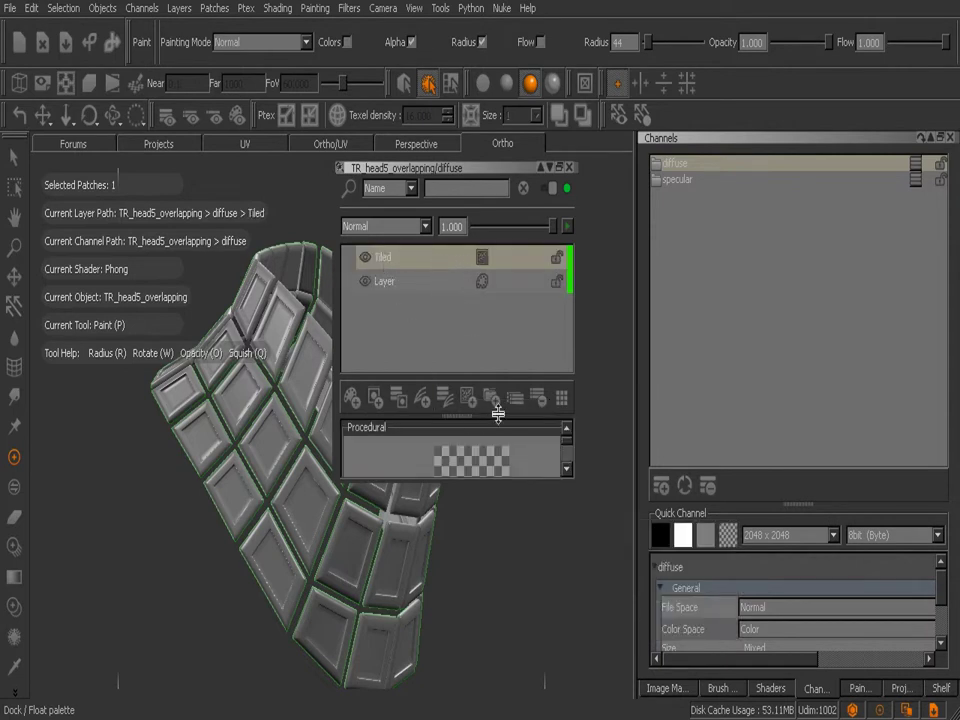
left_click_drag(563, 483, 561, 613)
left_click_drag(468, 544, 472, 355)
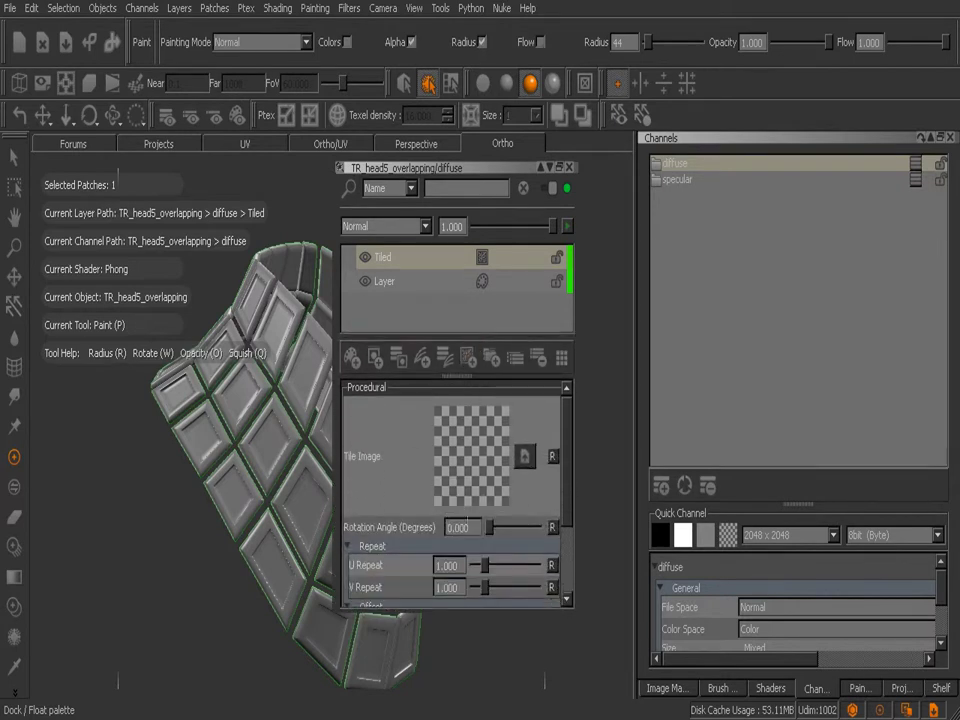
mouse_move(570, 485)
left_mouse_down()
mouse_move(567, 503)
mouse_move(567, 484)
left_mouse_up()
Step: Assign metal01.jpg as the Tiled layer's tile image and inspect the neck plates up close
left_click(667, 688)
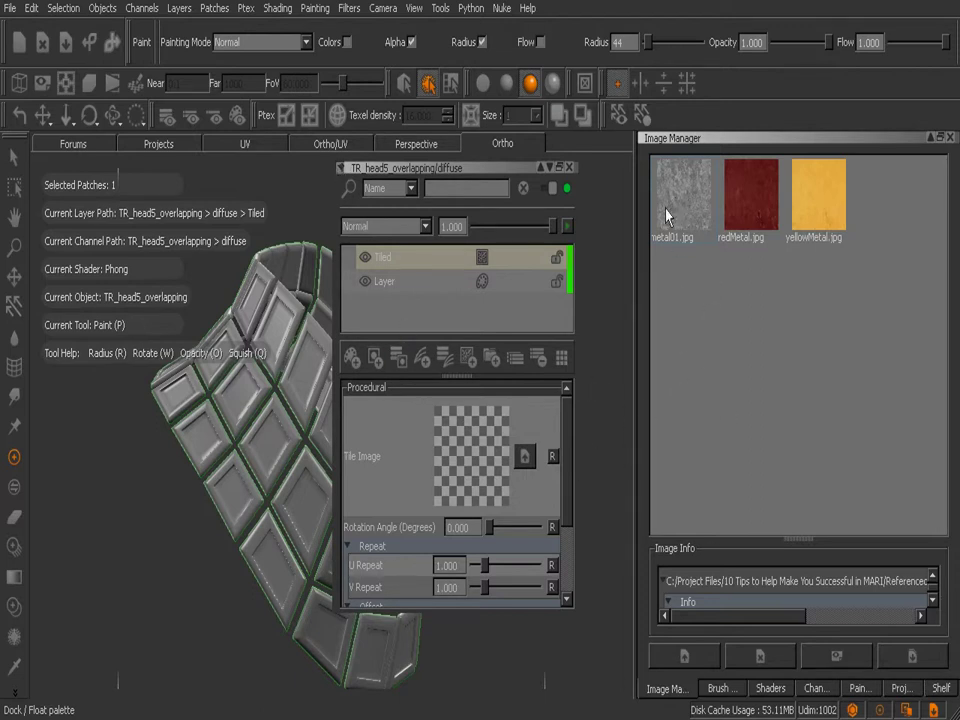
left_click_drag(679, 208, 478, 462)
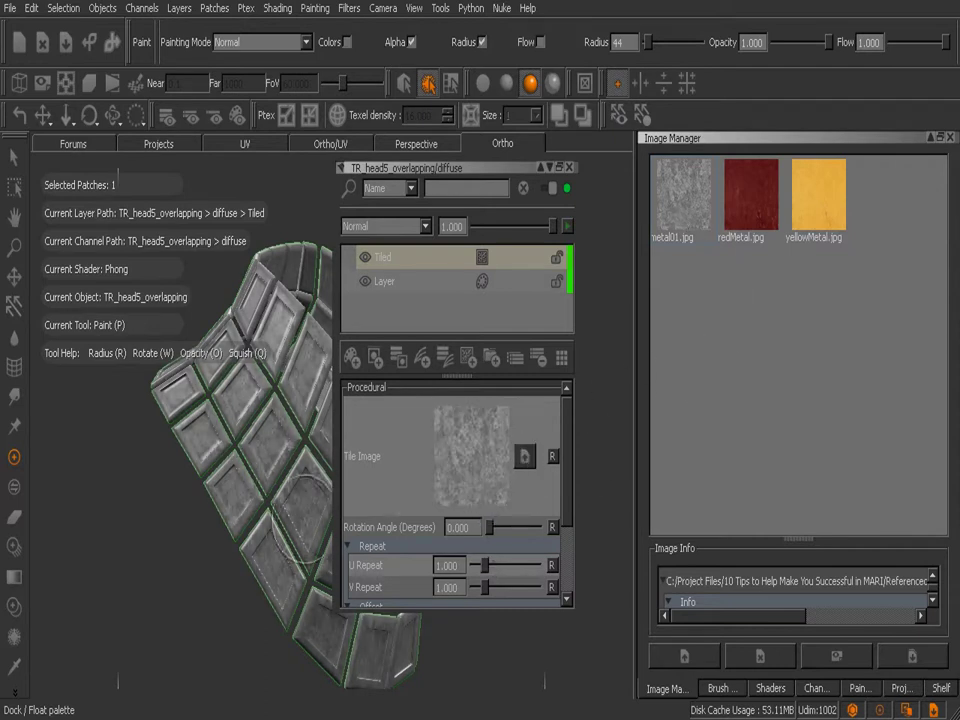
middle_click_drag(285, 568, 182, 559, "alt")
mouse_move(182, 559)
right_mouse_down("alt")
mouse_move(212, 560)
mouse_move(230, 576)
right_mouse_up("alt")
mouse_move(230, 576)
middle_mouse_down("alt")
mouse_move(245, 450)
mouse_move(259, 534)
mouse_move(214, 540)
mouse_move(238, 552)
middle_mouse_up("alt")
mouse_move(269, 553)
left_mouse_down("alt")
mouse_move(240, 555)
mouse_move(250, 550)
mouse_move(273, 578)
left_mouse_up("alt")
mouse_move(272, 578)
middle_mouse_down("alt")
mouse_move(257, 553)
mouse_move(293, 533)
middle_mouse_up("alt")
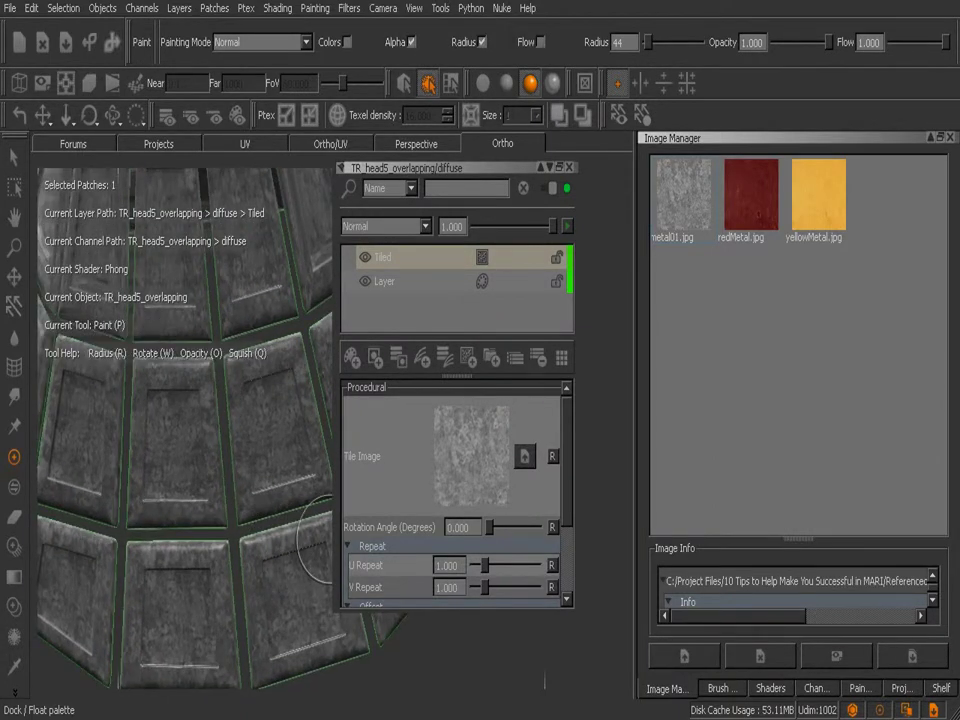
Step: Rotate the tiled metal image to a rotation angle of 49.091 degrees
scroll(569, 497, "down", 2)
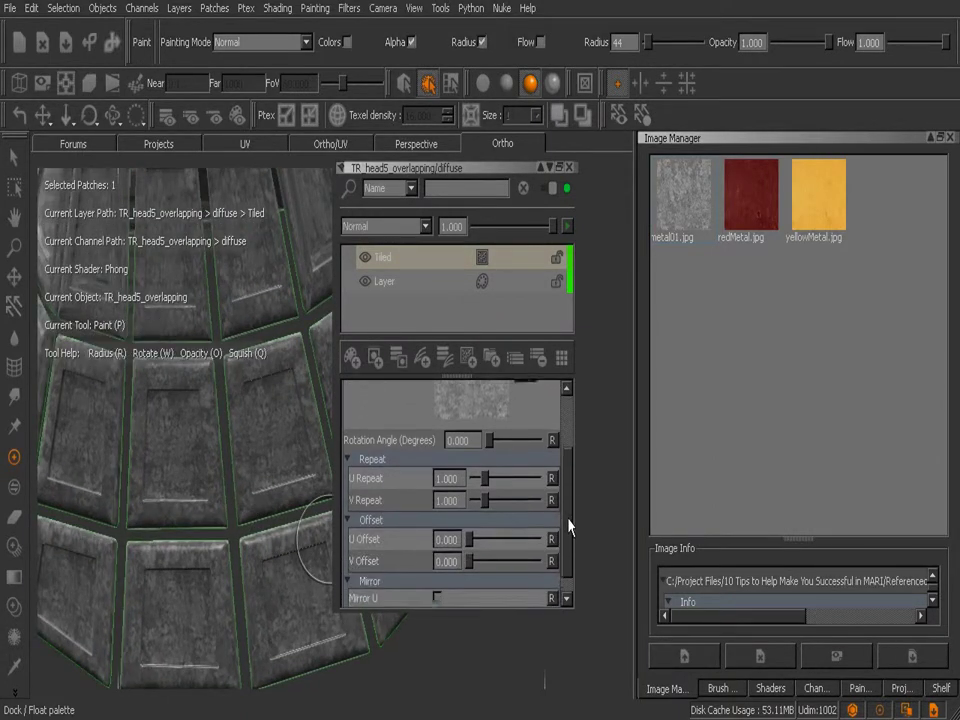
left_click_drag(568, 530, 572, 489)
left_click_drag(489, 514, 499, 514)
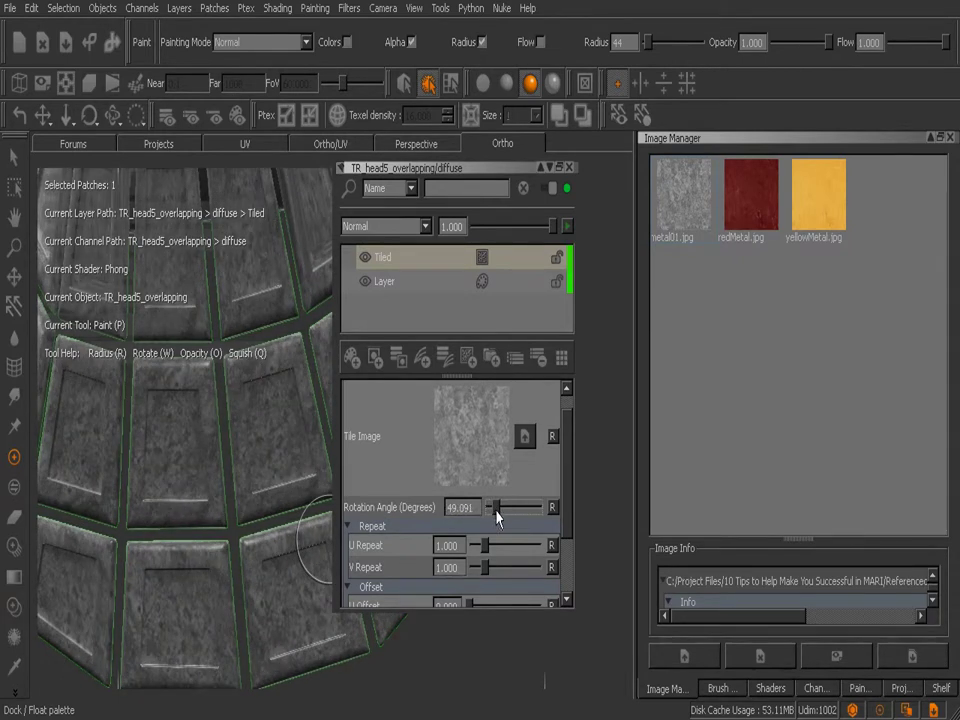
Step: Set the Tiled layer's U Repeat and V Repeat to 3, and look over its offset and mirror options
left_click_drag(572, 497, 569, 525)
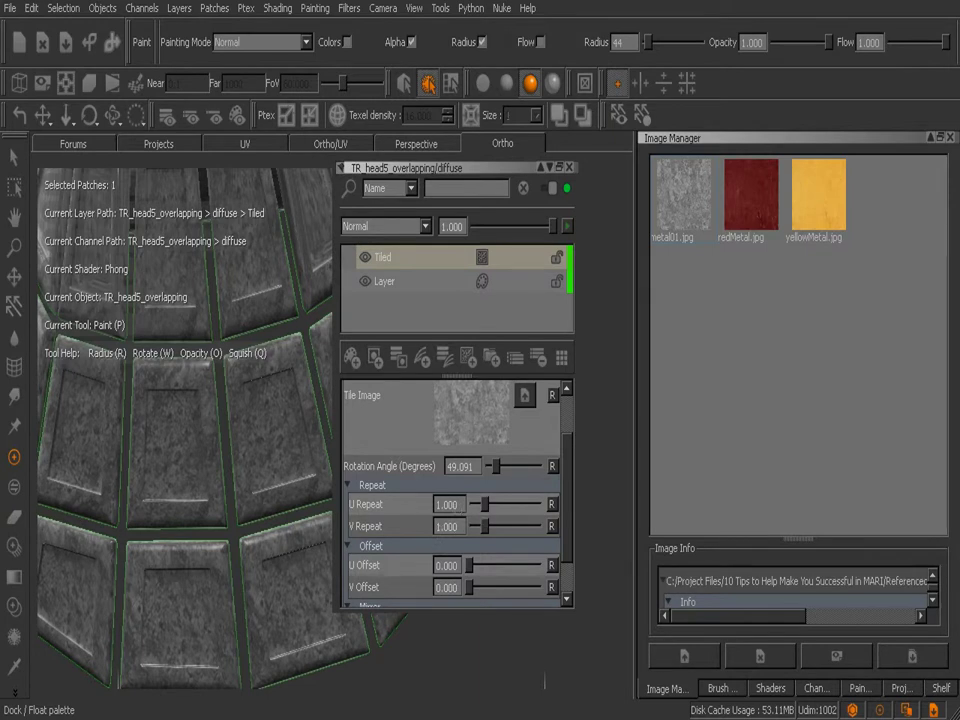
left_click(452, 505)
type("3")
left_click(440, 527)
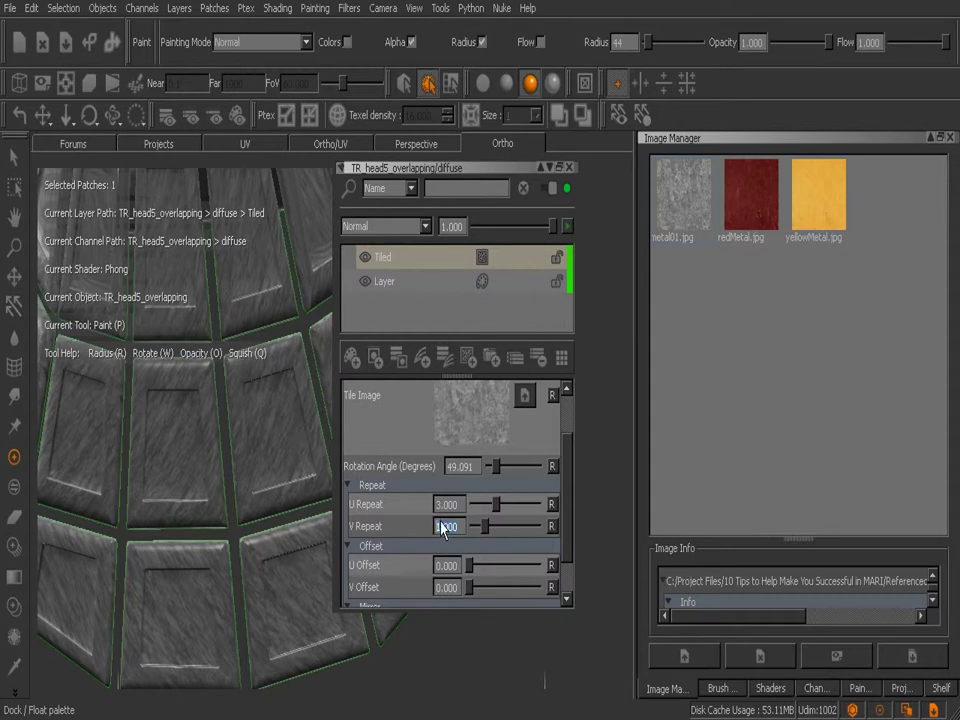
type("3")
key("Return")
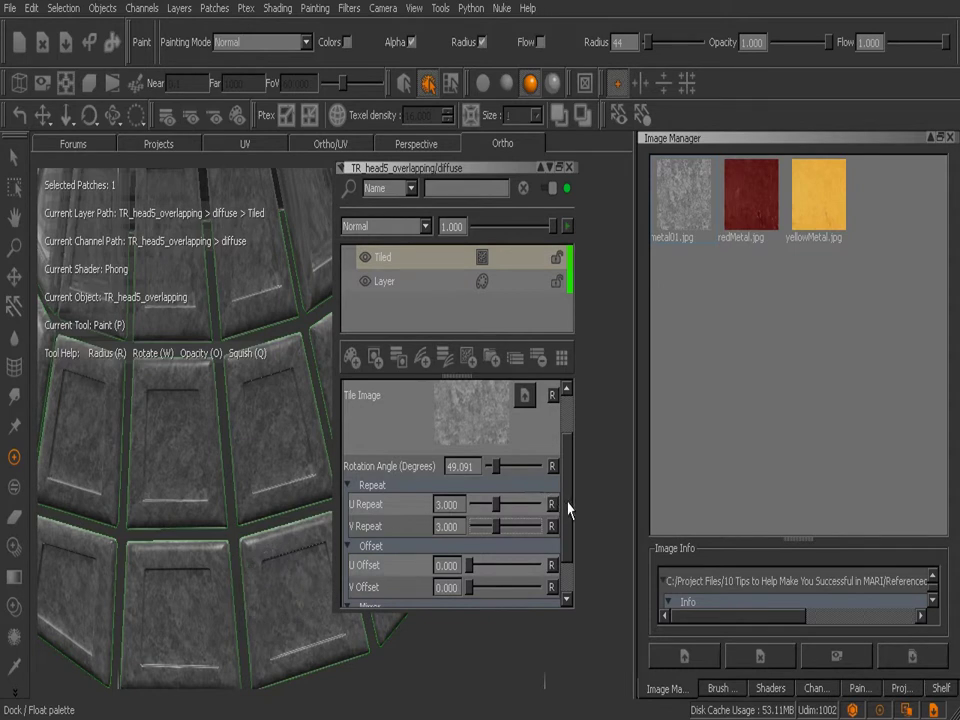
left_click_drag(568, 510, 572, 542)
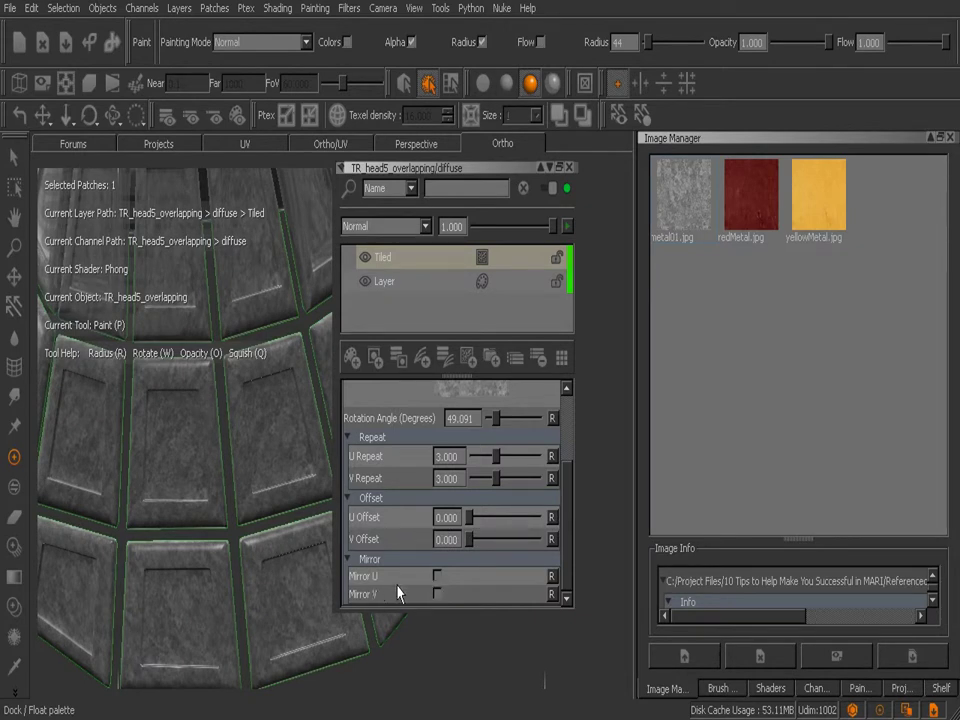
left_click_drag(562, 504, 560, 437)
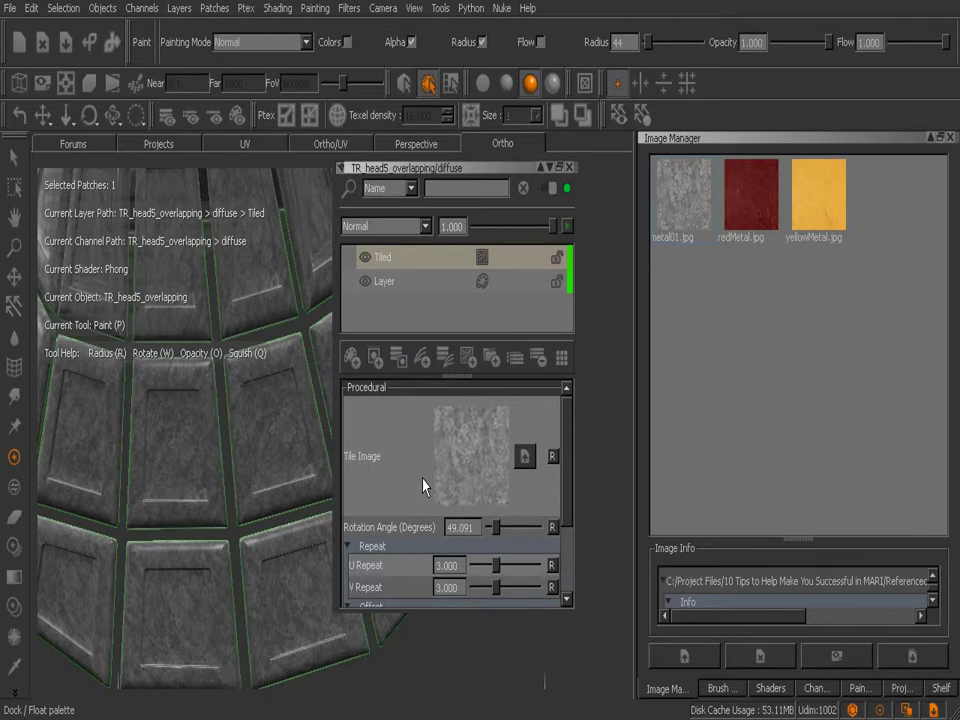
Step: Show all hidden patches so the whole robot head is displayed with the neck
right_click_drag(279, 396, 165, 440, "alt")
middle_click_drag(260, 456, 191, 502, "alt")
right_click(193, 428)
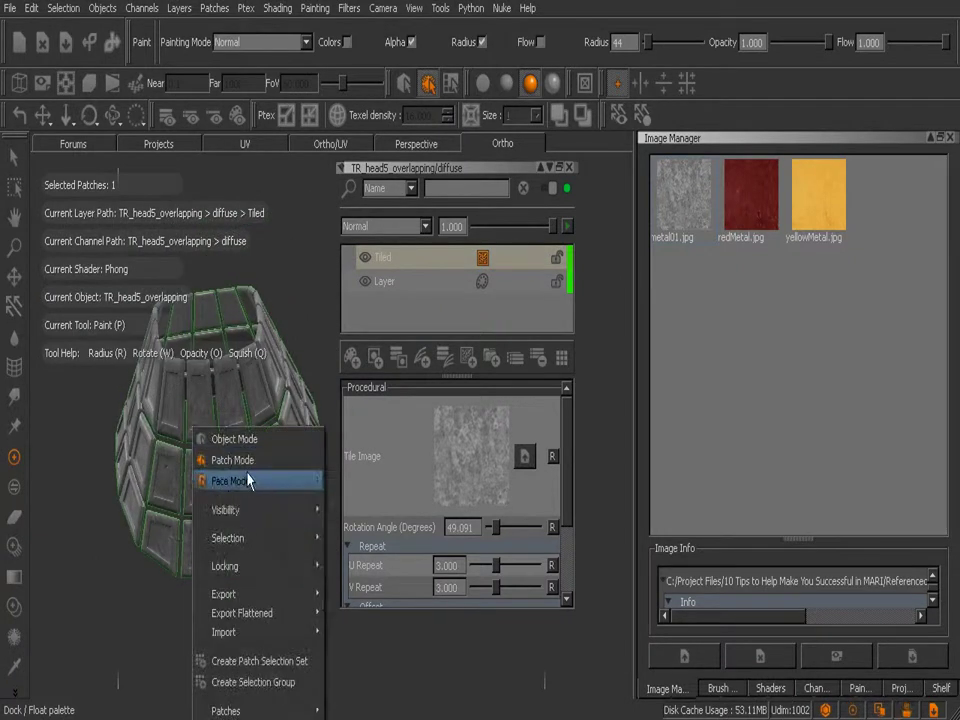
mouse_move(262, 510)
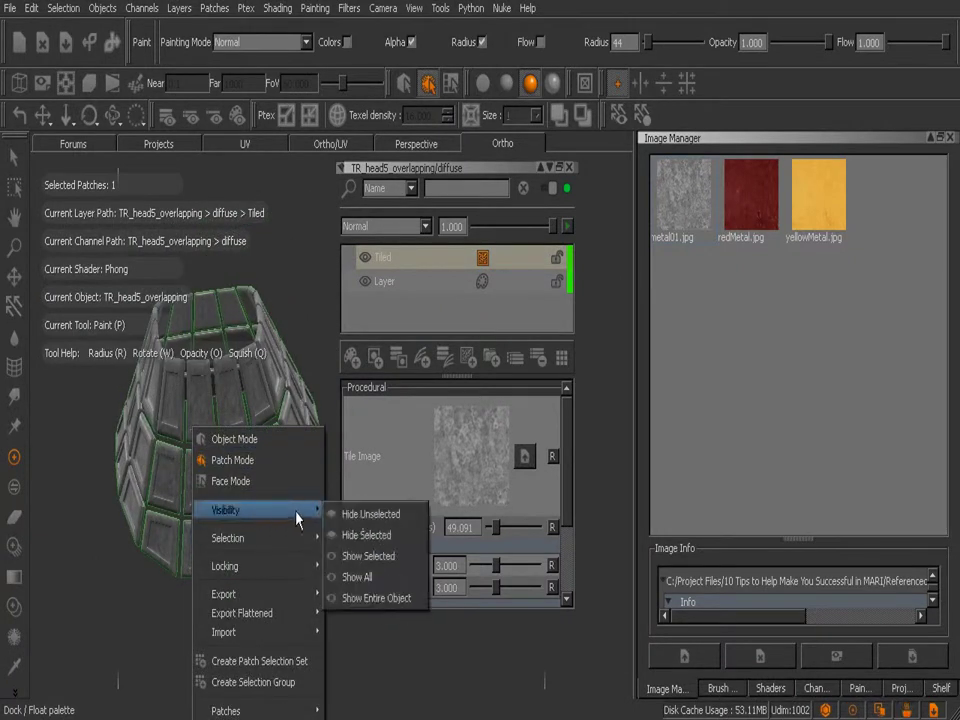
left_click(368, 580)
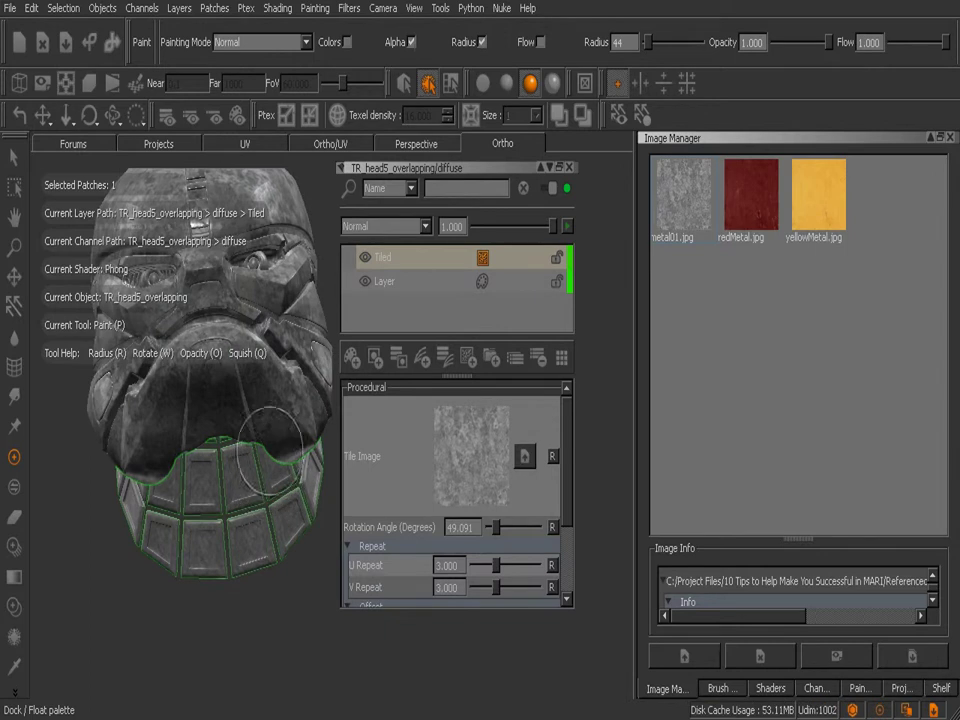
Step: Add a mask to the Tiled layer and make the mask active for editing
left_click_drag(265, 445, 183, 532, "alt")
mouse_move(257, 403)
left_mouse_down("alt")
mouse_move(259, 508)
mouse_move(304, 484)
mouse_move(313, 489)
mouse_move(300, 470)
left_mouse_up("alt")
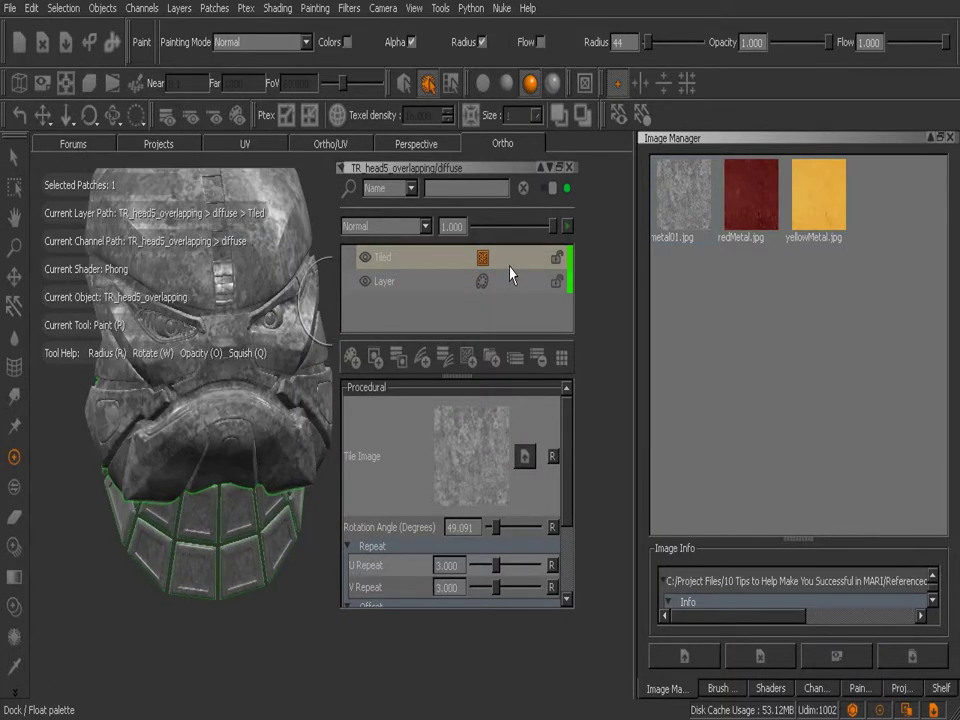
left_click(372, 360)
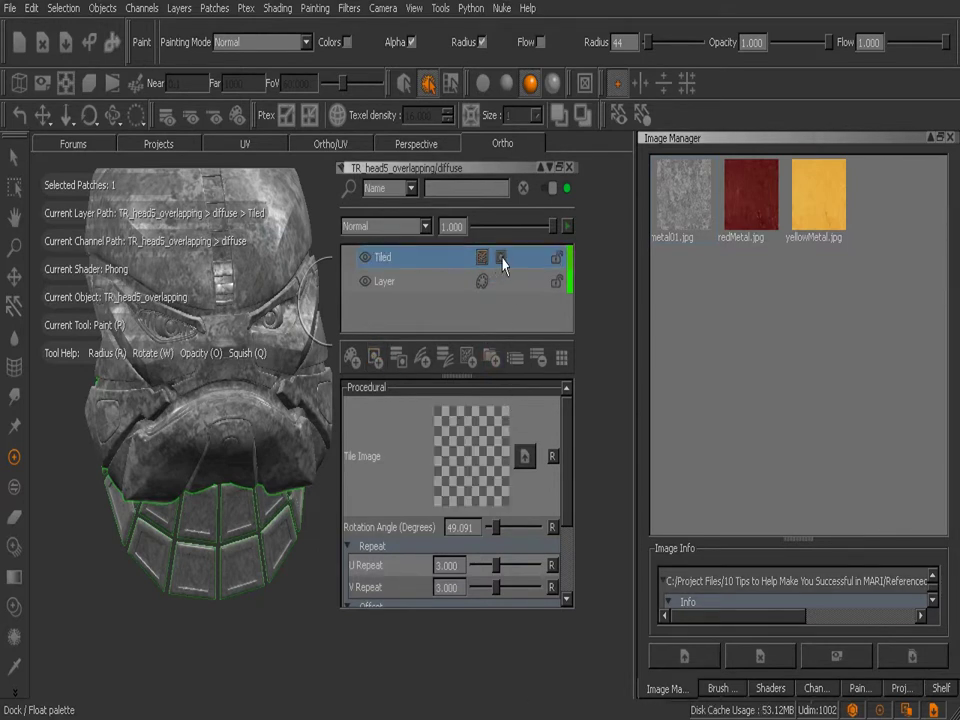
left_click(502, 258)
Step: Select the head patch, fill it with black in the Tiled layer's mask, and deselect it
left_click(14, 157)
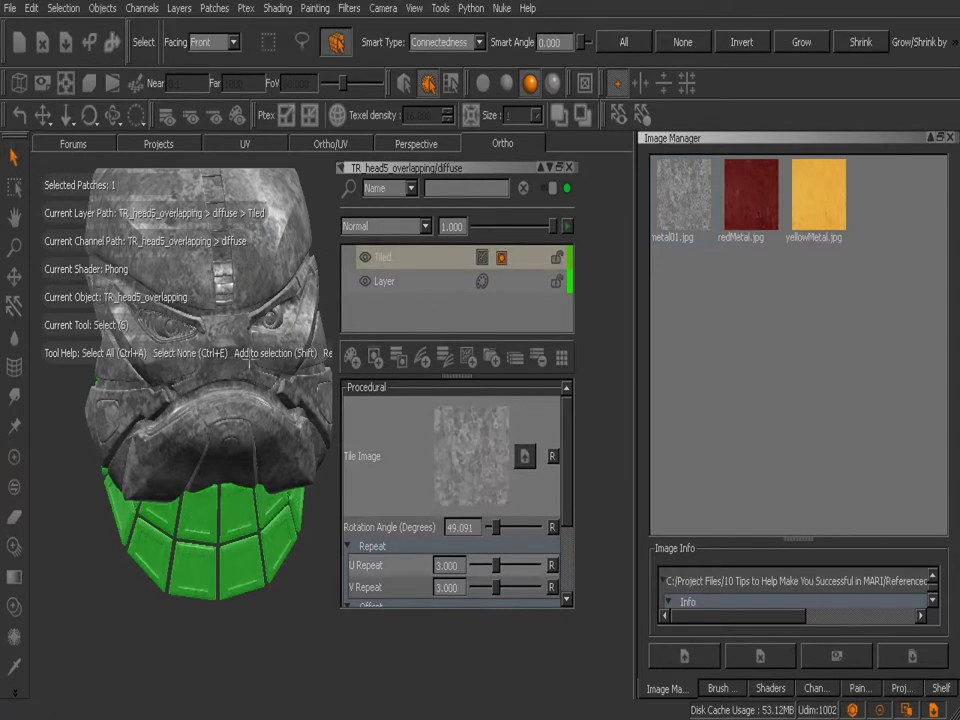
left_click(276, 247)
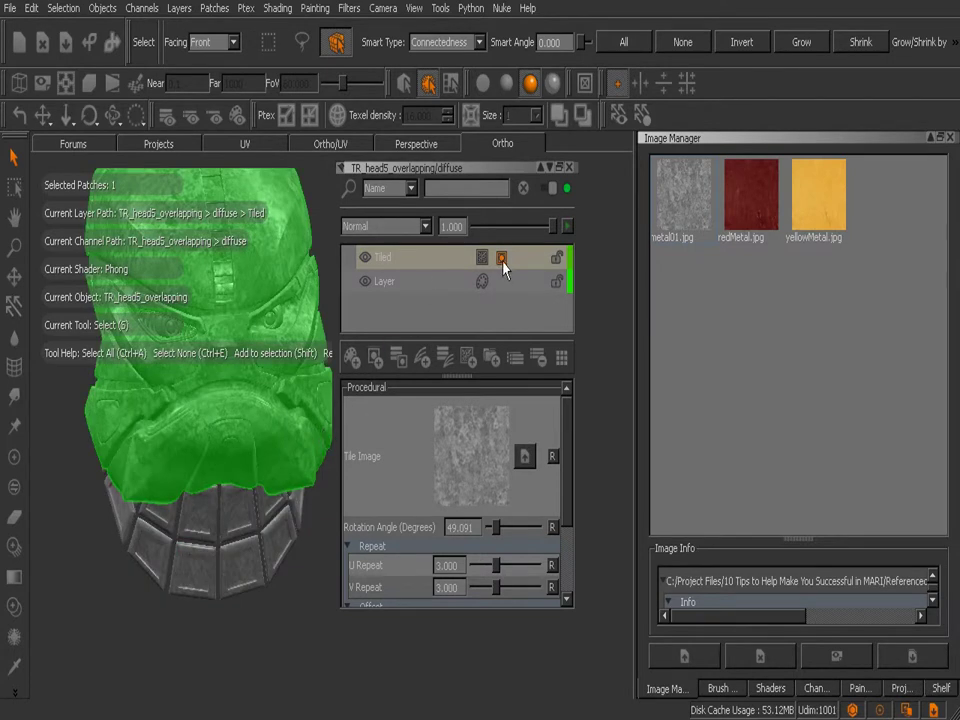
left_click(215, 8)
mouse_move(320, 183)
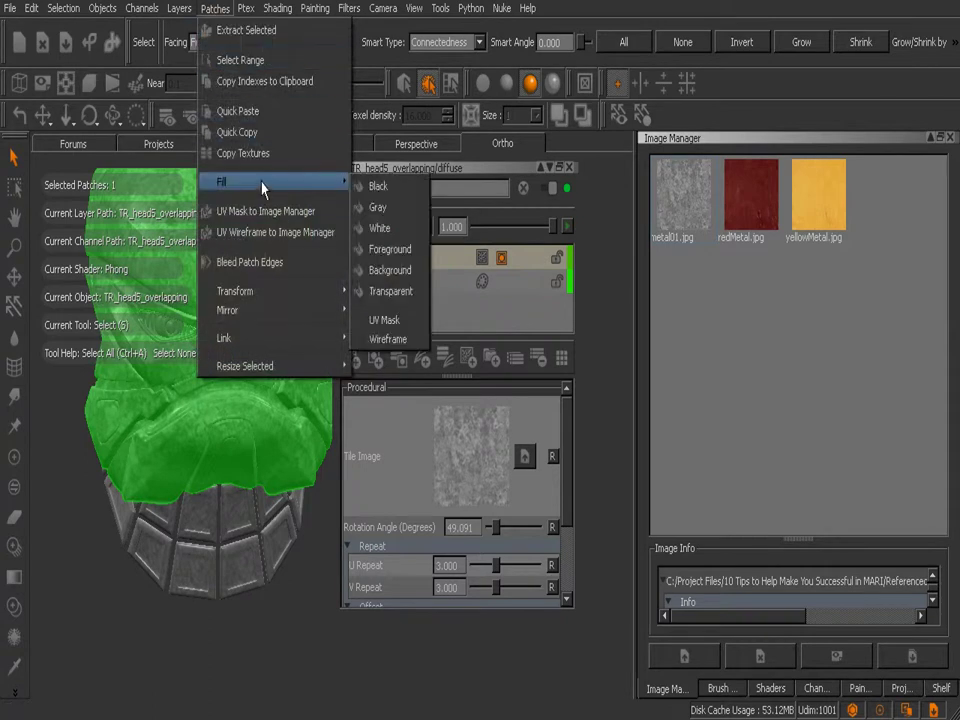
left_click(380, 187)
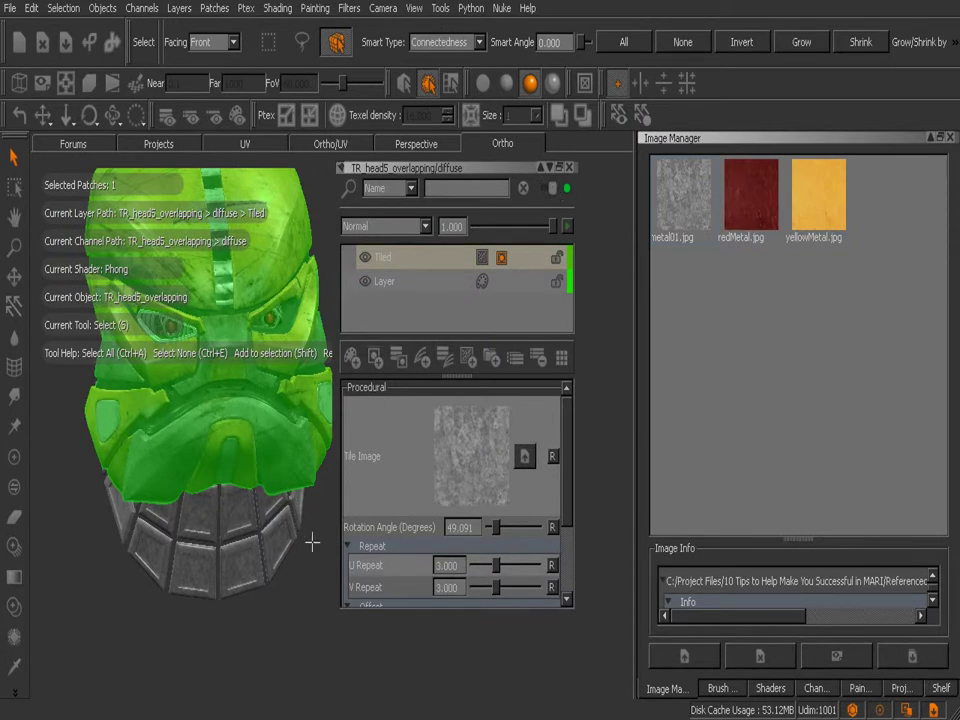
left_click(305, 573)
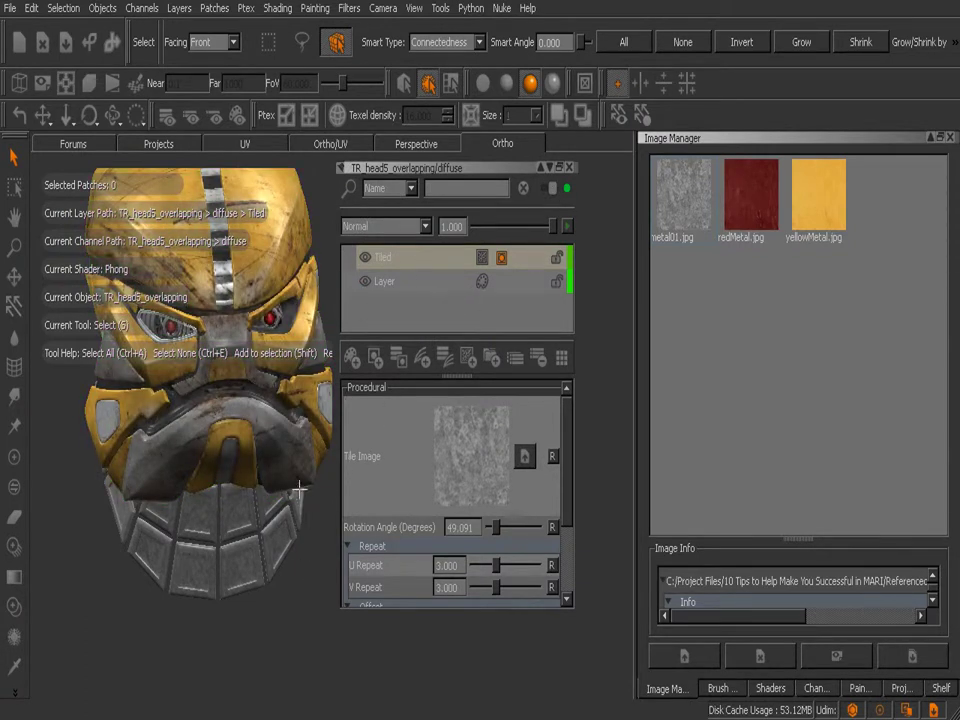
left_click_drag(298, 482, 268, 517, "alt")
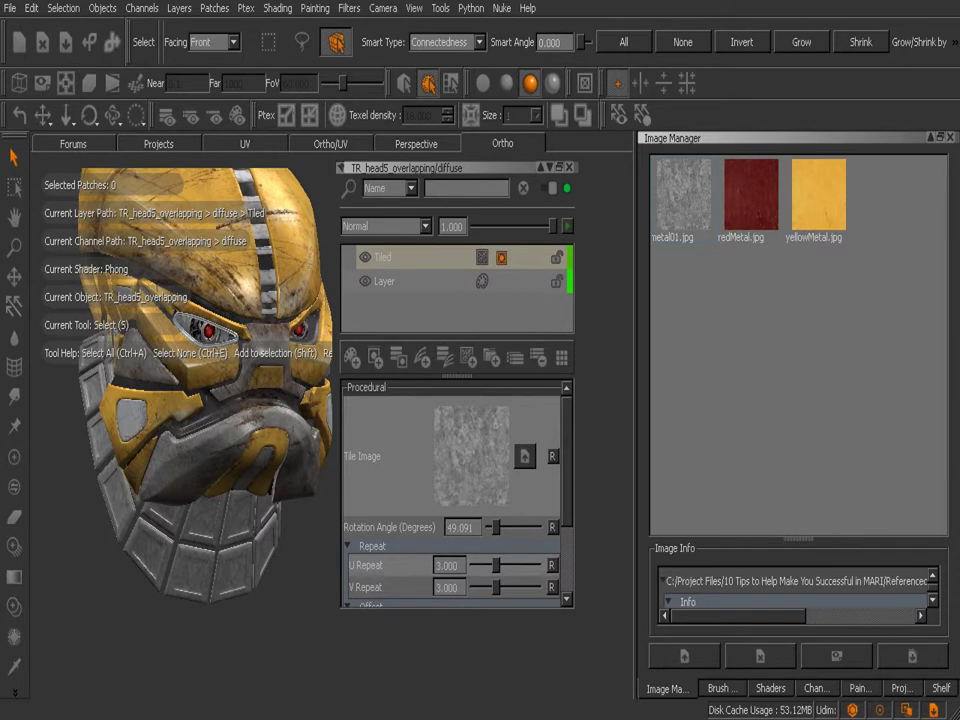
Step: Convert the Tiled procedural layer to a paintable layer and make its paint active for editing
left_click(484, 283)
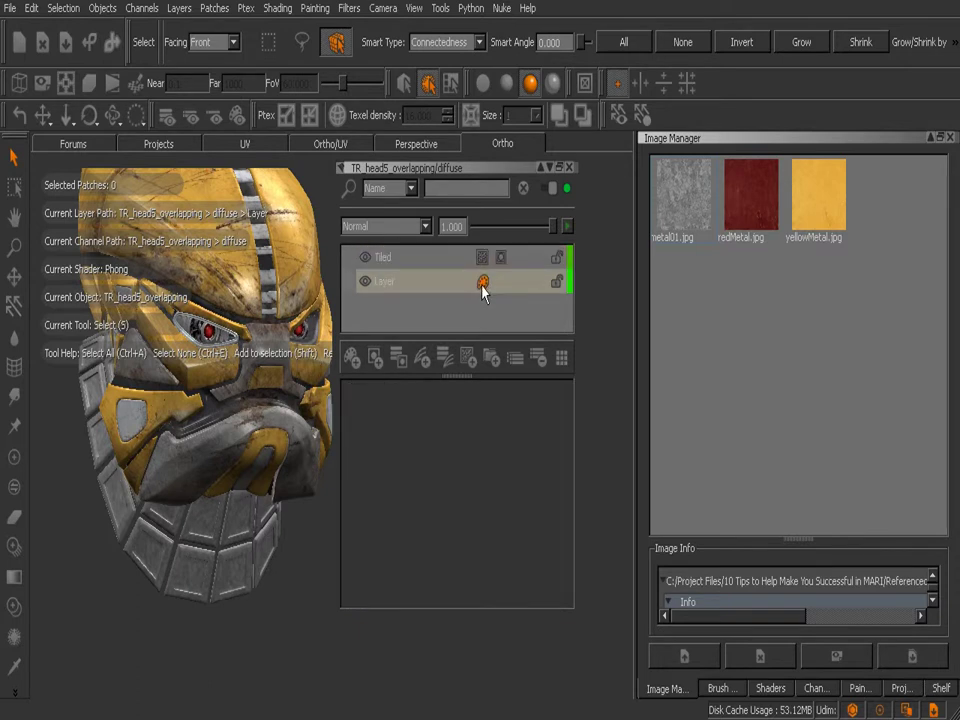
left_click(484, 259)
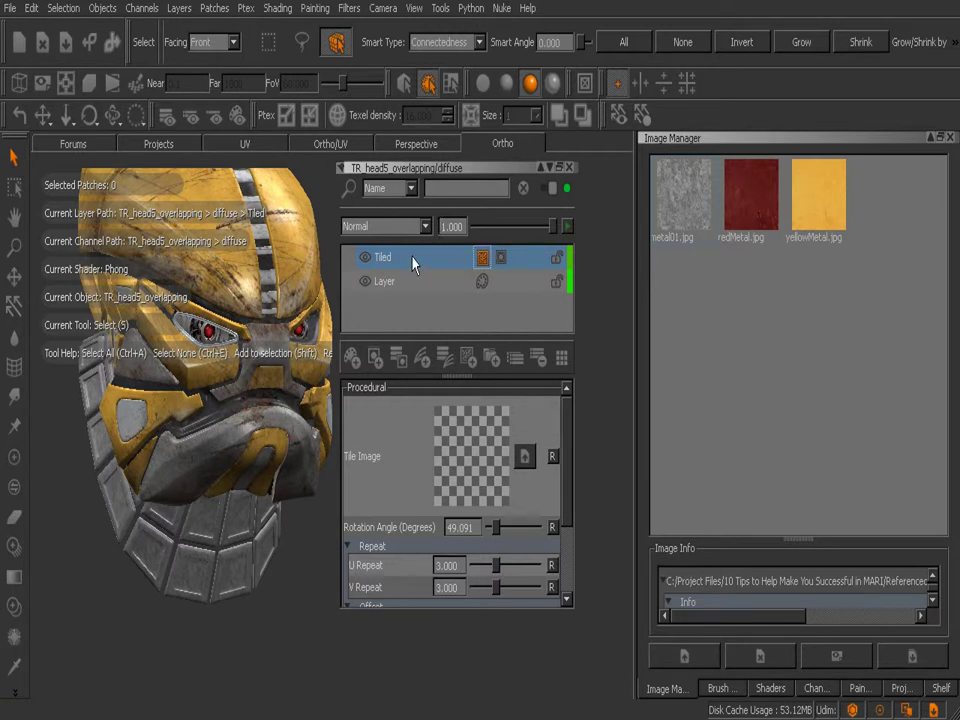
right_click(417, 258)
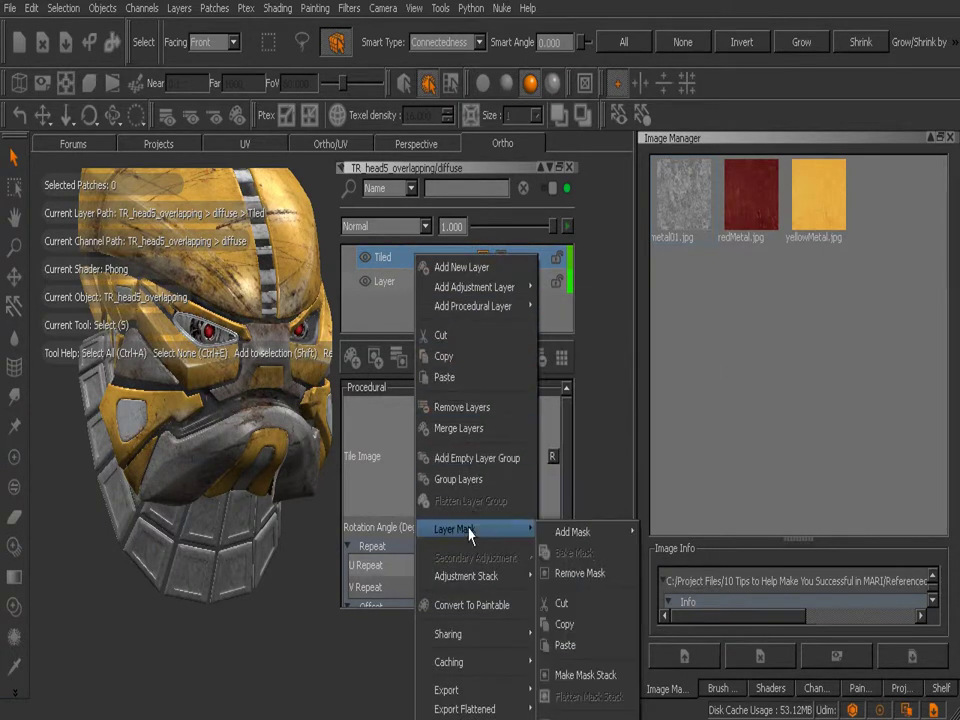
left_click(490, 606)
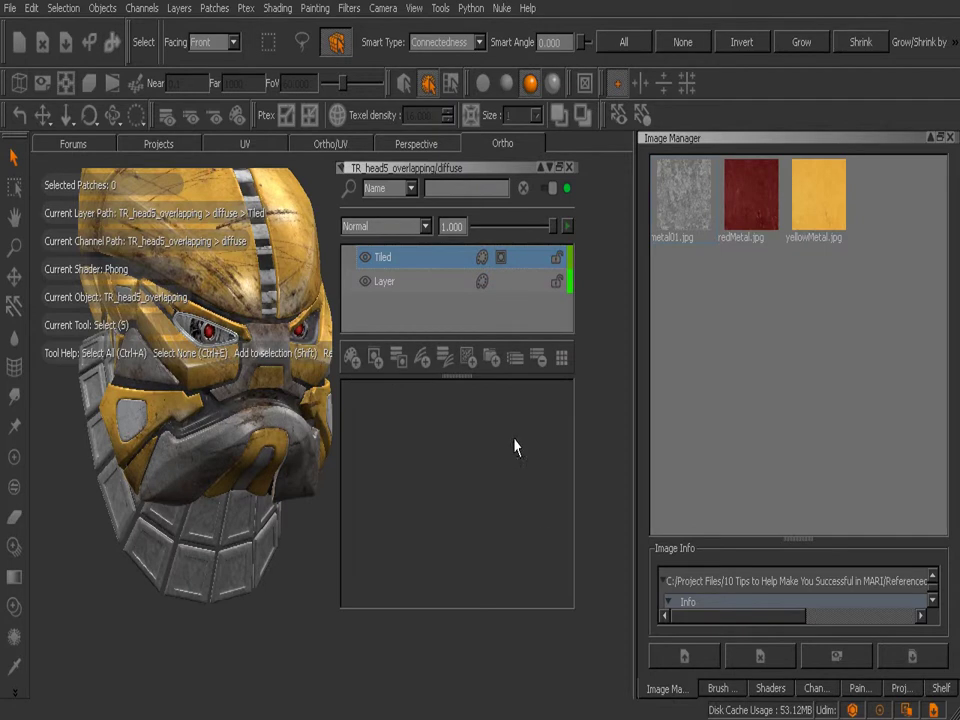
left_click(483, 258)
Step: Set up the Paint tool with a red color and a brush radius of 10 for close-up work on the neck plates
right_click_drag(199, 535, 250, 561, "alt")
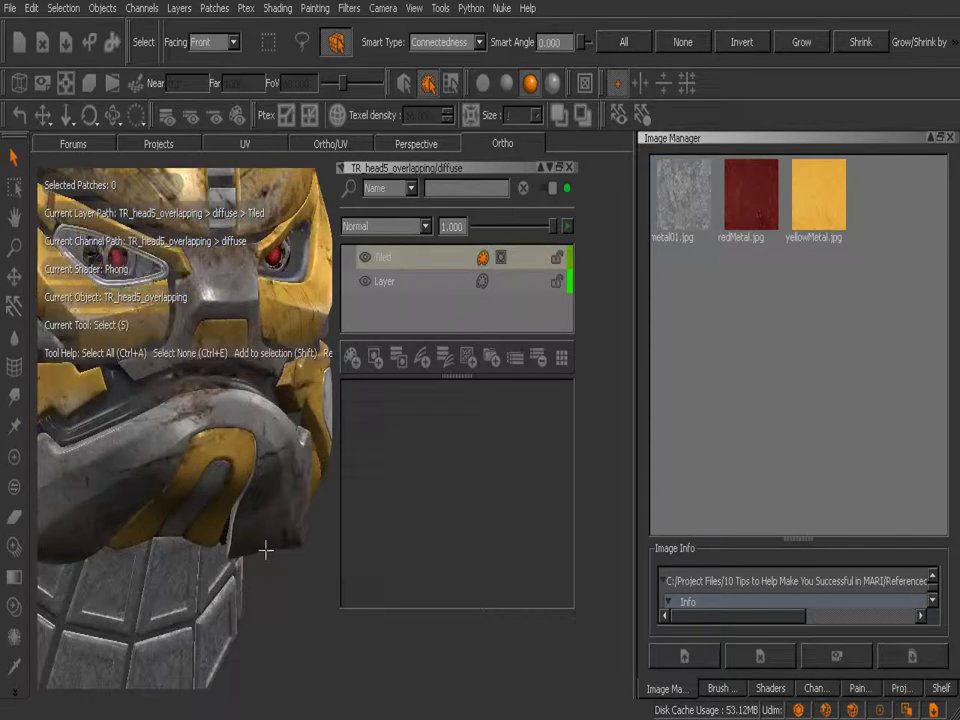
middle_click_drag(250, 561, 250, 340, "alt")
left_click_drag(262, 470, 199, 489, "alt")
right_click_drag(199, 489, 234, 500, "alt")
mouse_move(205, 500)
middle_mouse_down("alt")
mouse_move(211, 530)
mouse_move(253, 506)
middle_mouse_up("alt")
key("p")
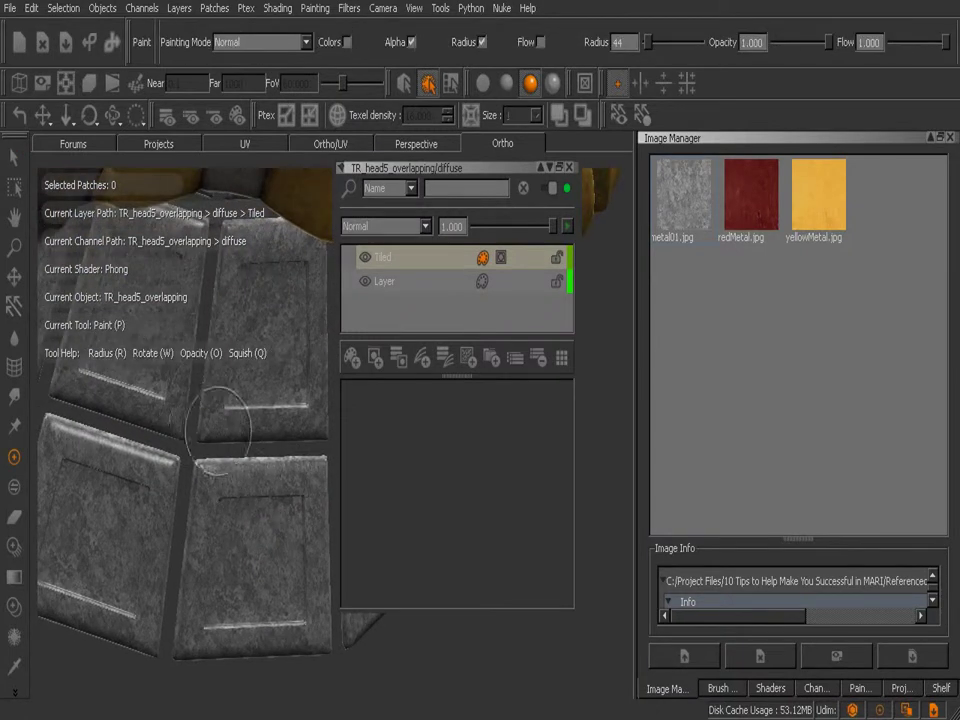
key("j")
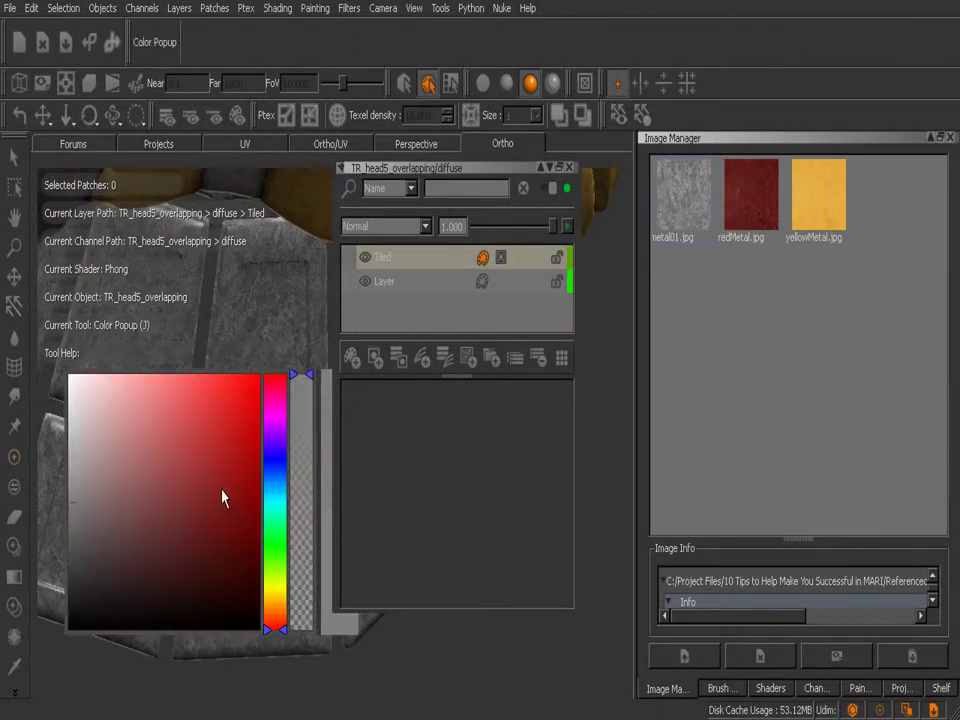
left_click(225, 433)
right_click_drag(253, 525, 250, 510, "alt")
key("r")
left_click_drag(250, 510, 237, 528)
Step: Select the neck patch and paint a small red spot in the middle of the front lower neck plate
key("5")
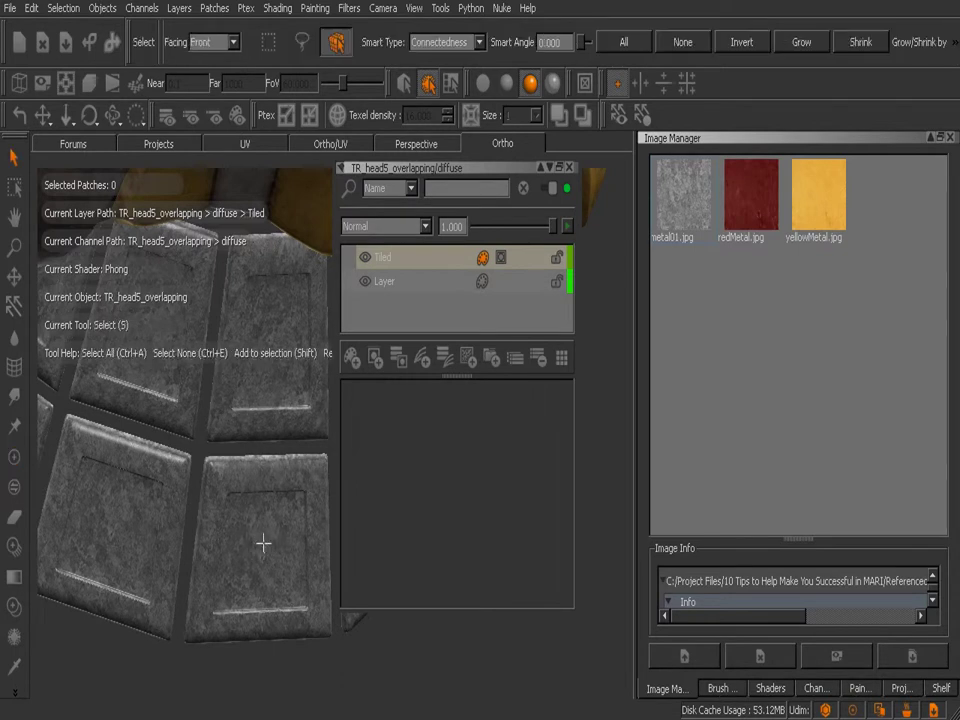
left_click(264, 543)
key("p")
left_click(260, 538)
mouse_move(260, 536)
left_mouse_down()
mouse_move(271, 533)
mouse_move(249, 541)
mouse_move(264, 521)
mouse_move(270, 557)
left_mouse_up()
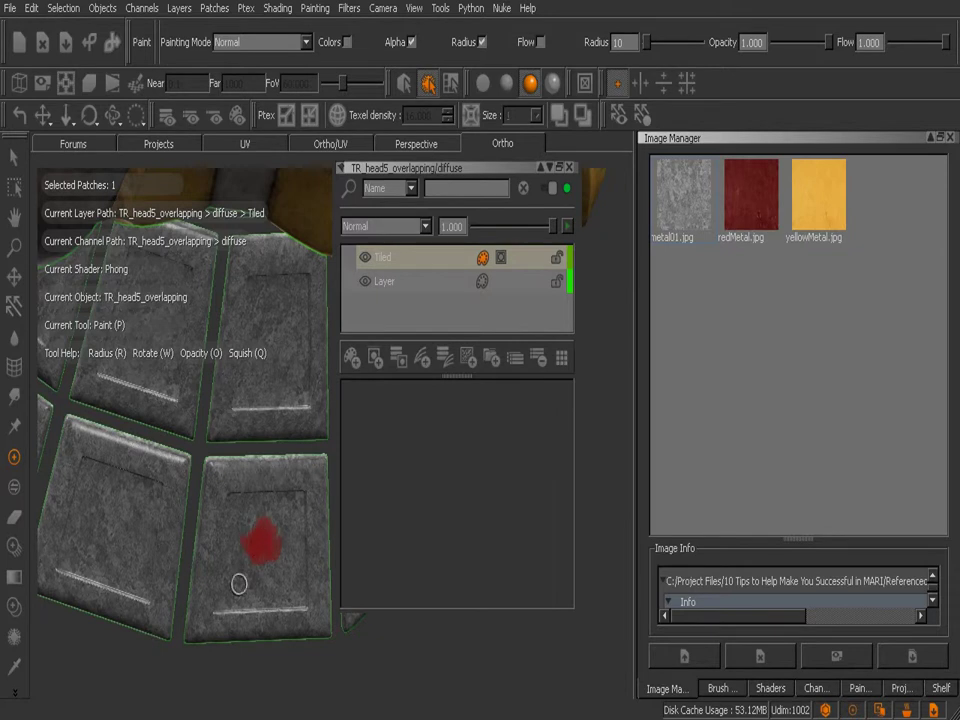